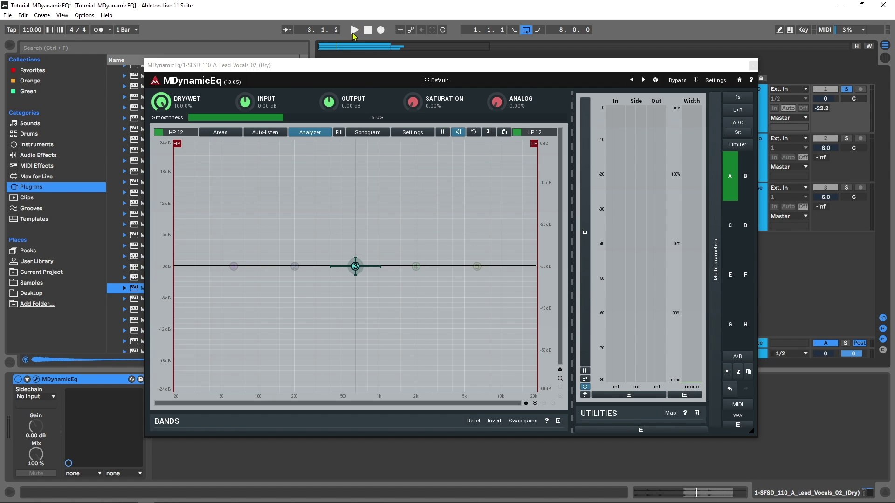
{"action": "left_click", "coordinate": [353, 30]}
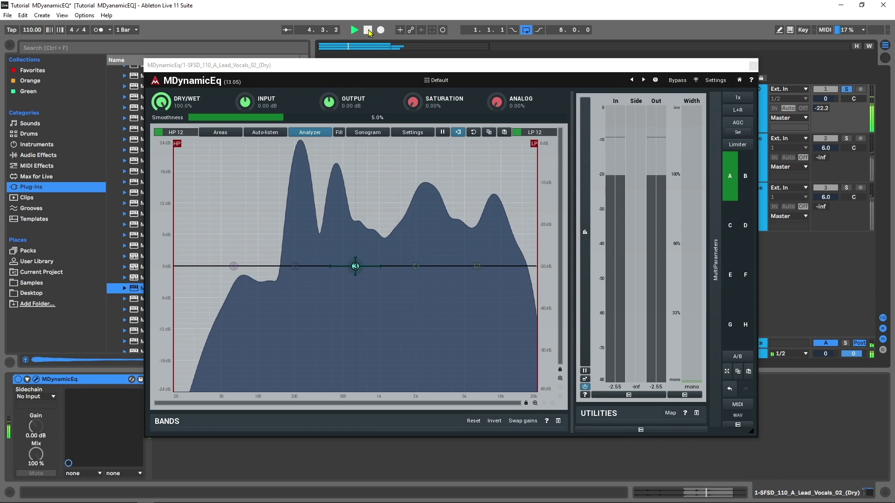
{"action": "left_click", "coordinate": [368, 30]}
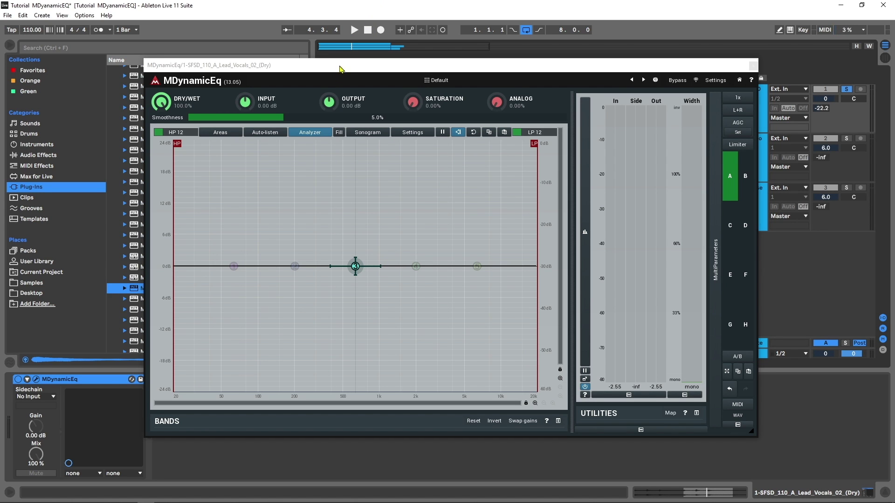
{"action": "left_click_drag", "start_coordinate": [340, 68], "coordinate": [343, 185]}
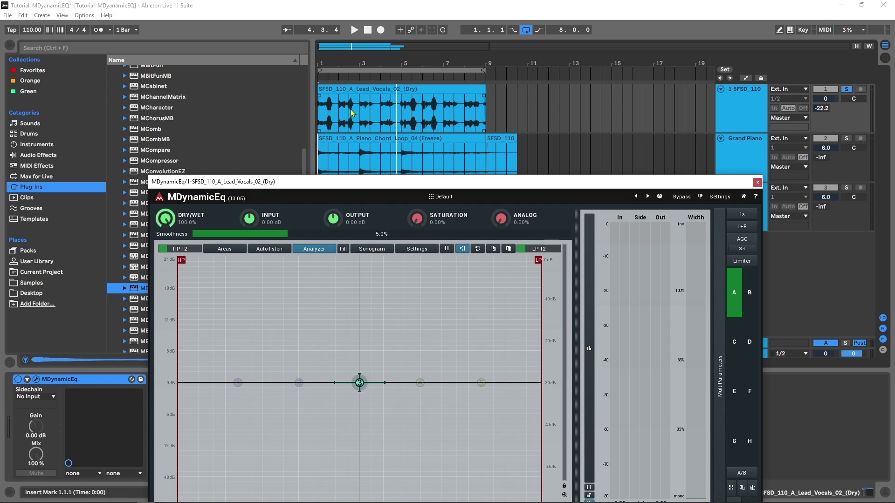
Step: Zoom the arrangement, audition the lead vocal, and move the EQ window up to show its frequency axis
{"action": "scroll", "coordinate": [352, 112], "scroll_direction": "up", "scroll_amount": 4}
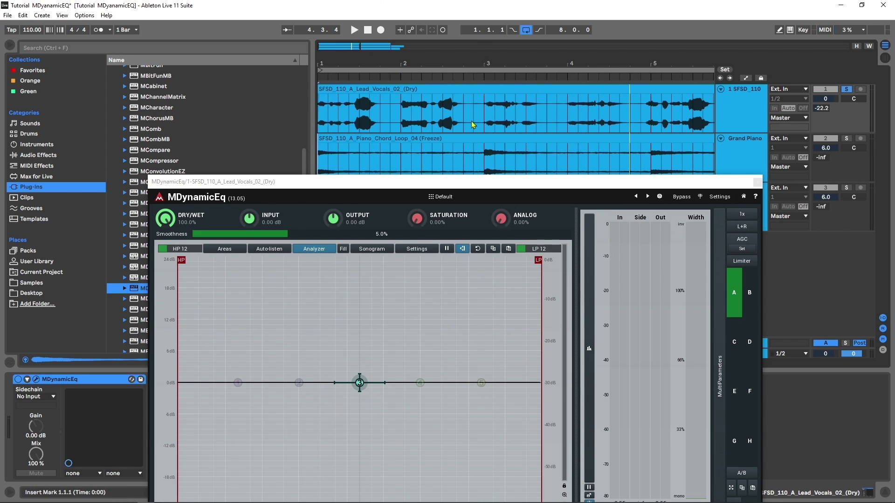
{"action": "key", "text": "space"}
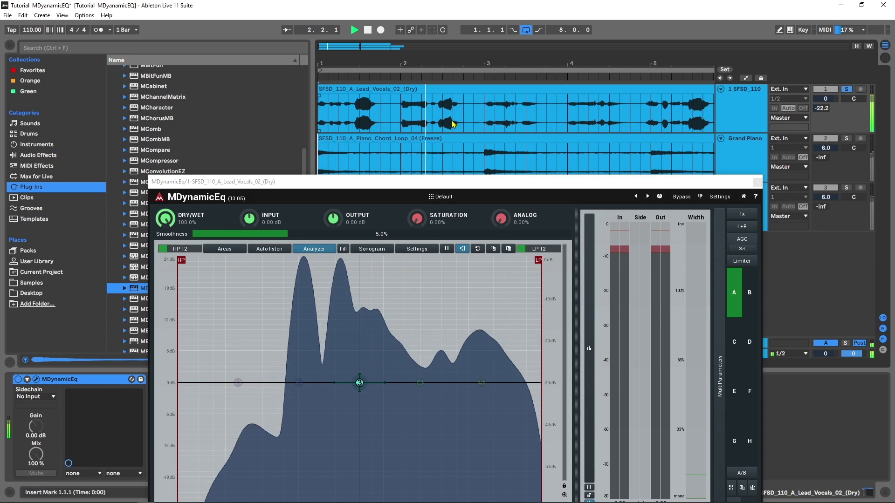
{"action": "key", "text": "space"}
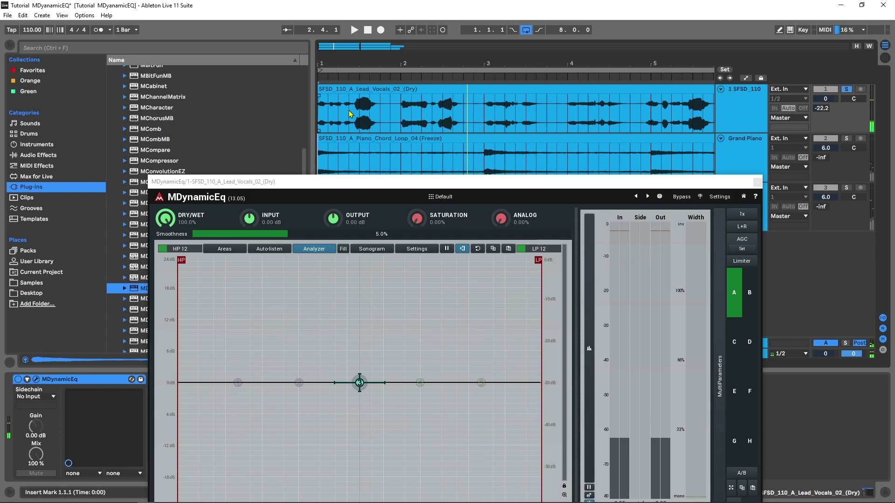
{"action": "left_click_drag", "start_coordinate": [356, 186], "coordinate": [368, 133]}
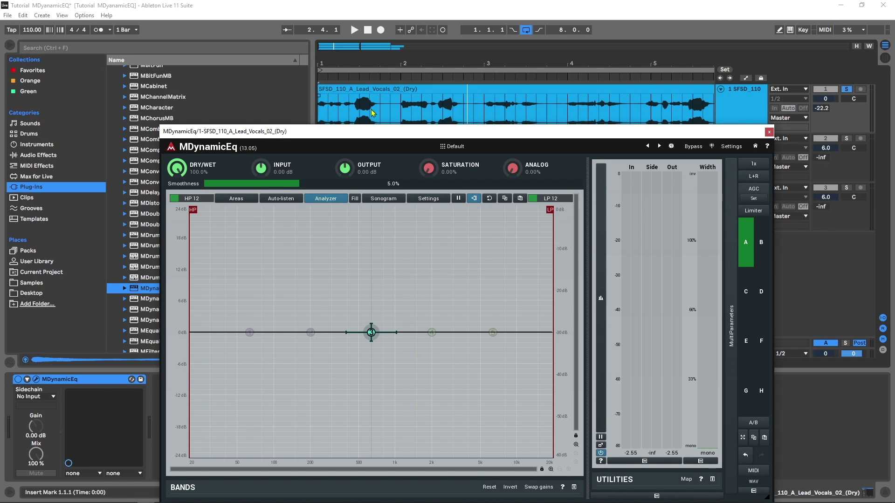
{"action": "left_click_drag", "start_coordinate": [383, 133], "coordinate": [378, 86]}
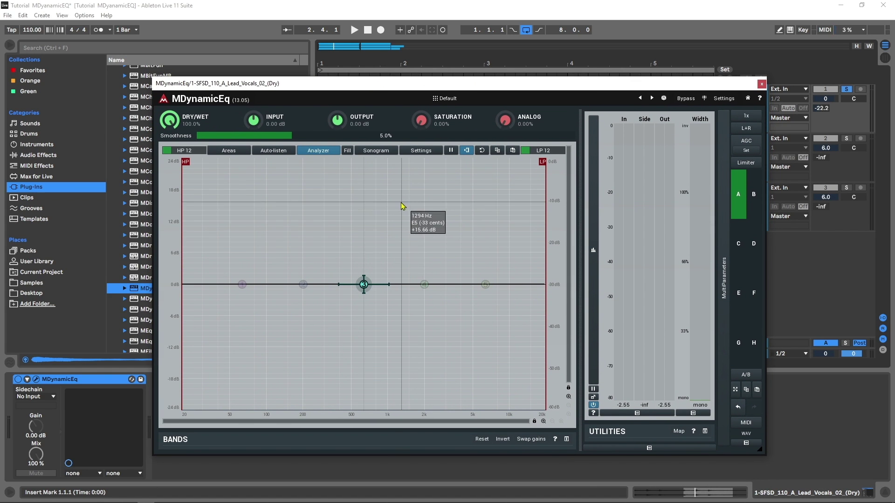
{"action": "key", "text": "space"}
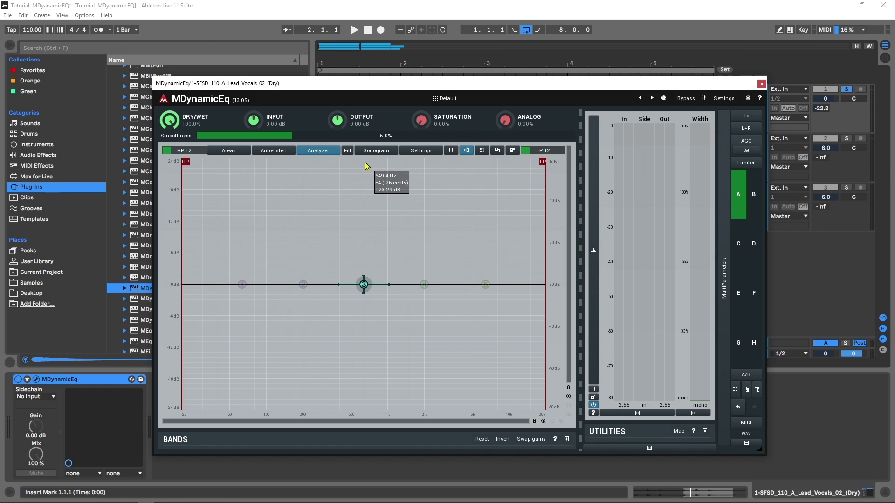
{"action": "left_click", "coordinate": [228, 152]}
{"action": "left_click", "coordinate": [250, 196]}
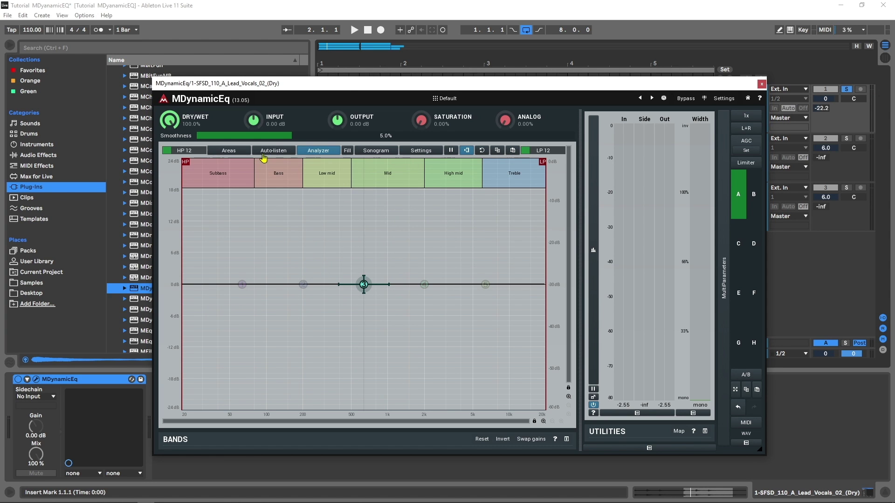
{"action": "left_click", "coordinate": [229, 155]}
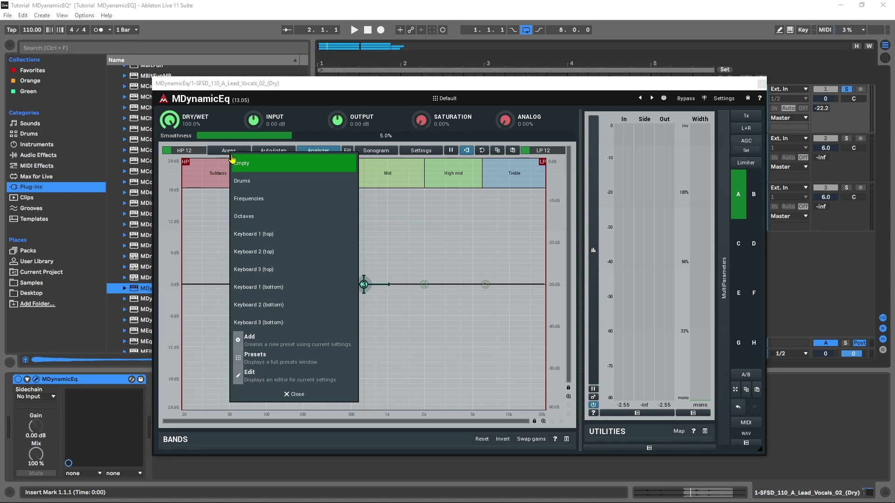
{"action": "left_click", "coordinate": [272, 236]}
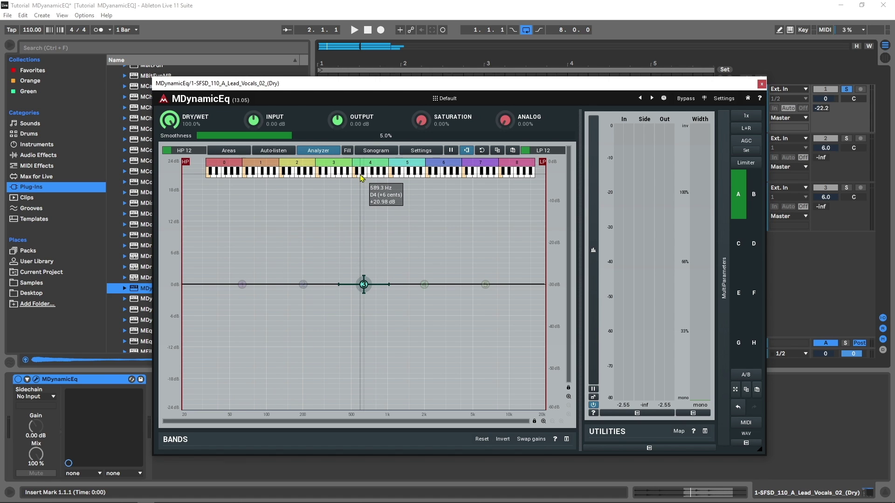
{"action": "left_click", "coordinate": [238, 154]}
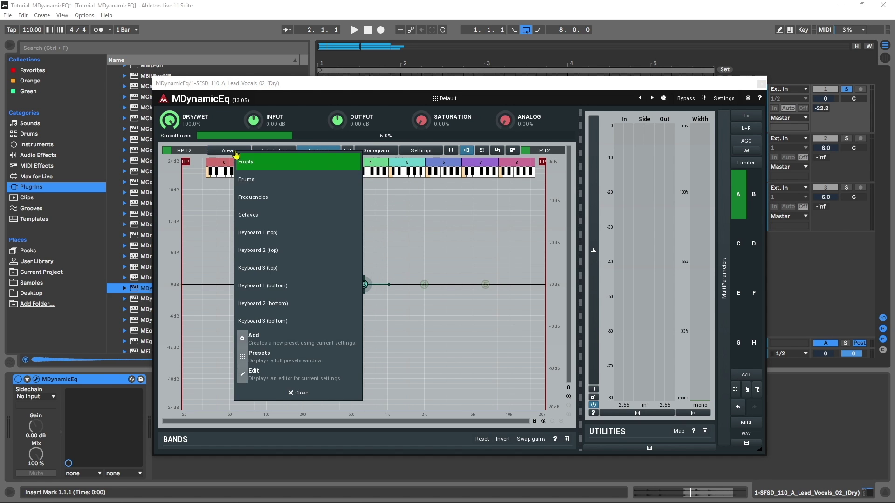
{"action": "left_click", "coordinate": [275, 180]}
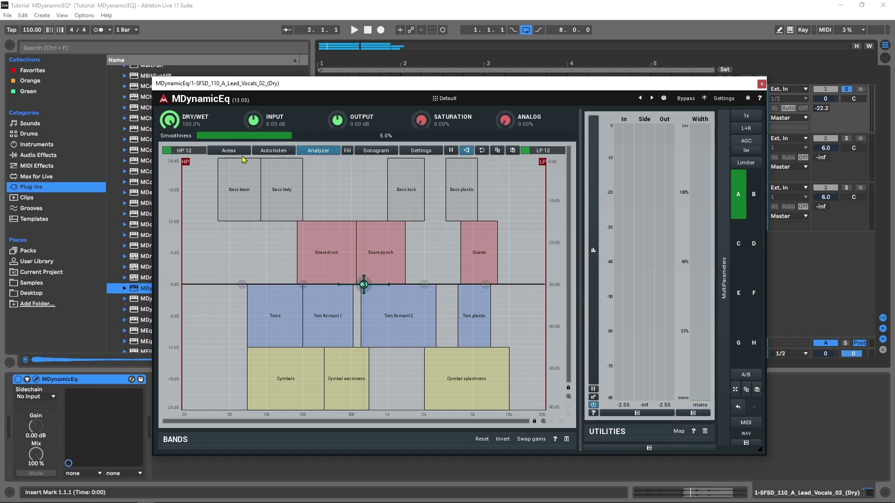
{"action": "left_click", "coordinate": [242, 155]}
{"action": "left_click", "coordinate": [247, 160]}
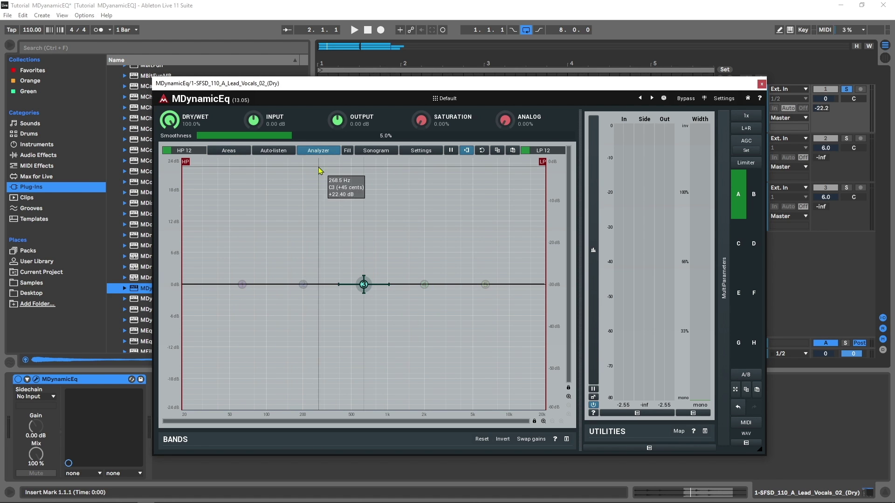
Step: Enable Peaks for the AVERAGE graph in Analyzer Settings, then play to see the labelled peaks
{"action": "left_click", "coordinate": [420, 151]}
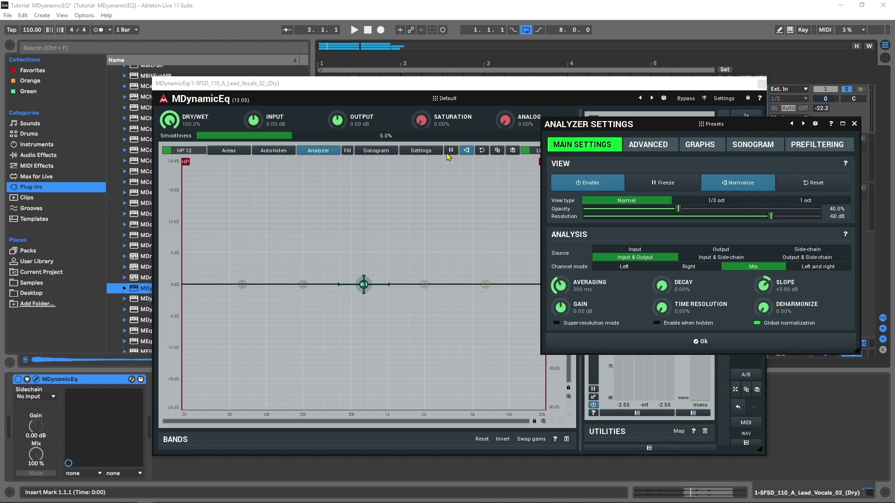
{"action": "left_click", "coordinate": [661, 148]}
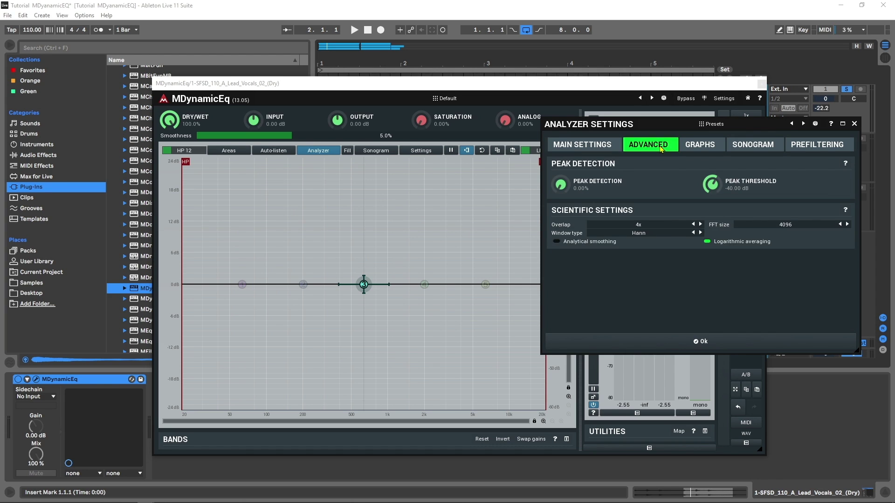
{"action": "left_click", "coordinate": [715, 148]}
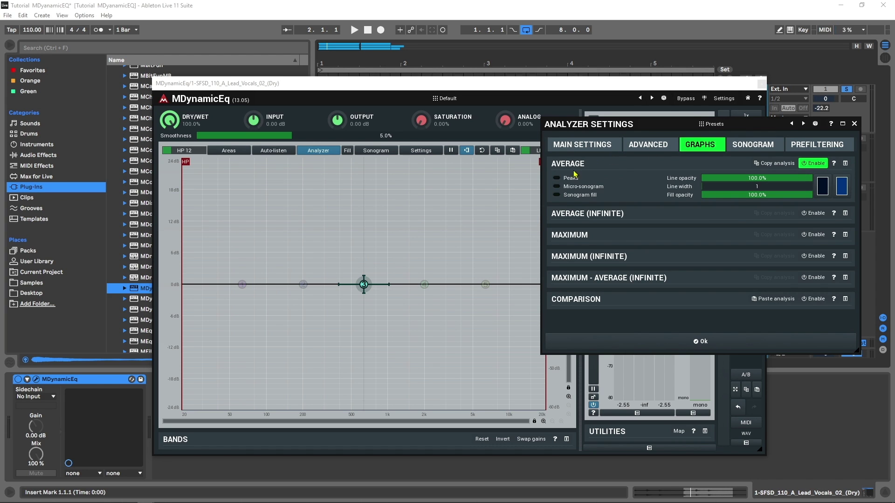
{"action": "left_click", "coordinate": [557, 179]}
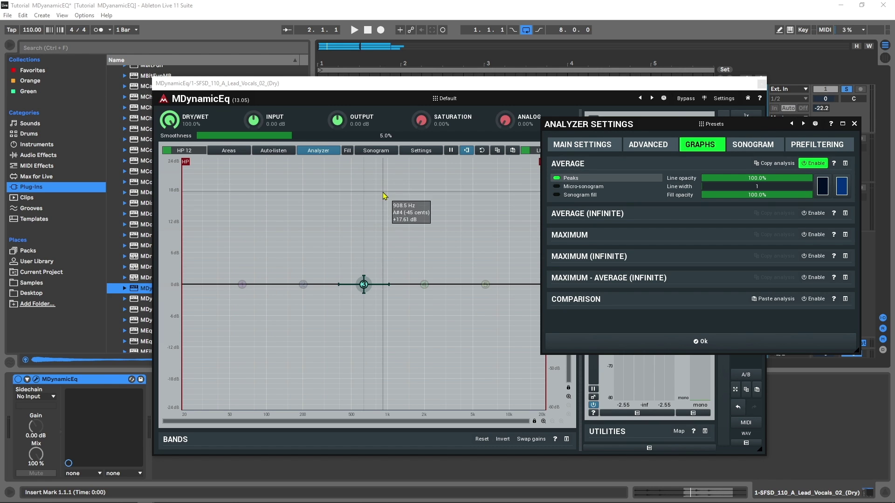
{"action": "key", "text": "Escape"}
{"action": "left_click", "coordinate": [353, 31]}
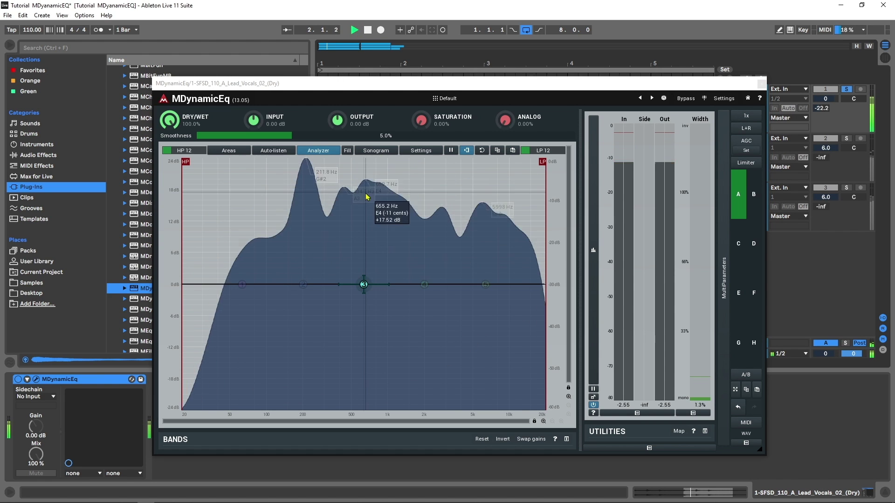
{"action": "key", "text": "space"}
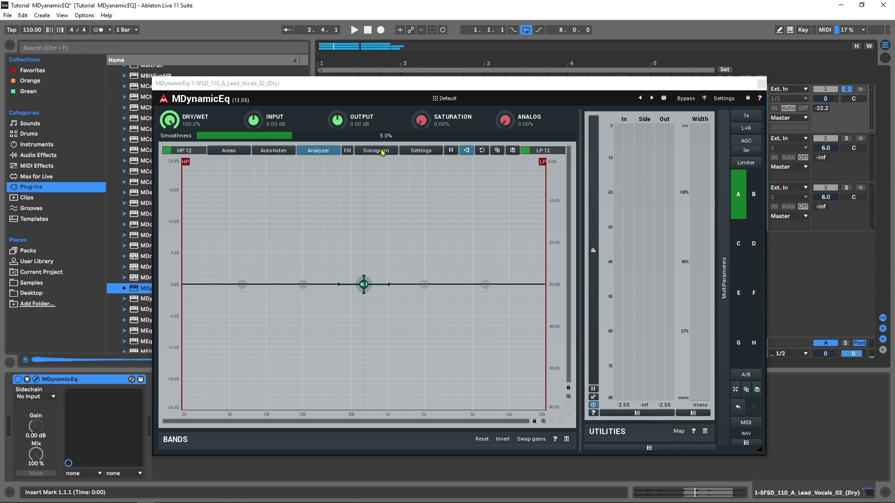
Step: Turn on analyzer Freeze during playback so the vocal spectrum (peaks 227 and 665 Hz) stays after stopping
{"action": "left_click", "coordinate": [419, 150]}
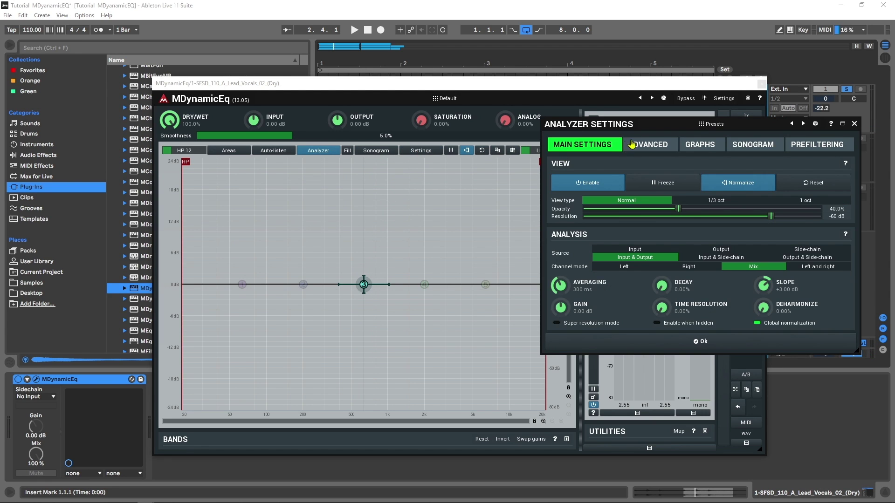
{"action": "left_click", "coordinate": [632, 145]}
{"action": "left_click", "coordinate": [600, 146]}
{"action": "left_click", "coordinate": [354, 30]}
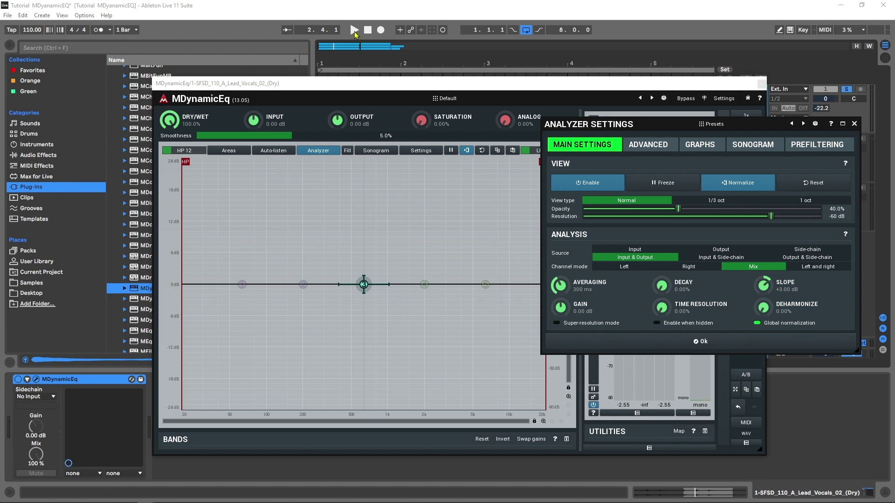
{"action": "left_click", "coordinate": [408, 155]}
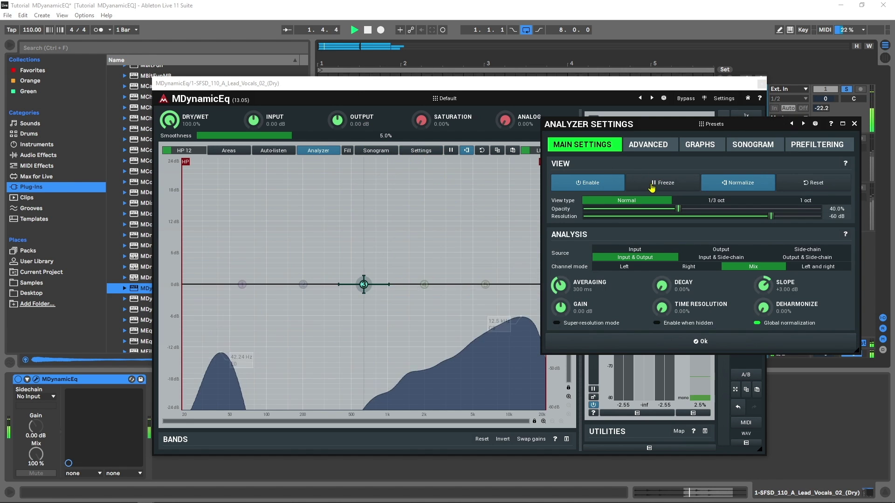
{"action": "left_click", "coordinate": [652, 187]}
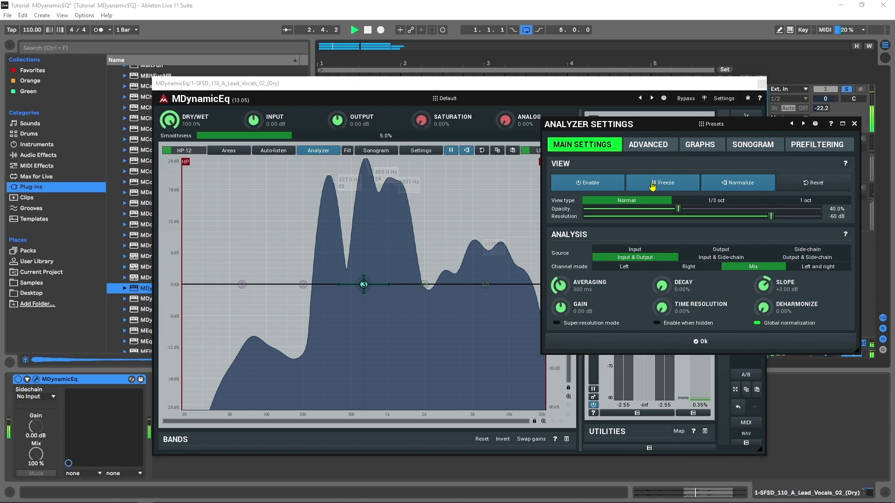
{"action": "left_click", "coordinate": [372, 18]}
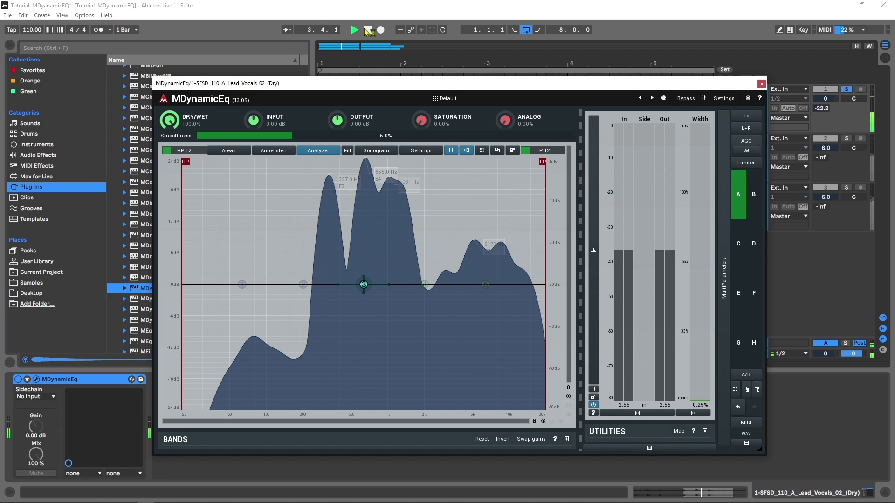
{"action": "left_click", "coordinate": [368, 29]}
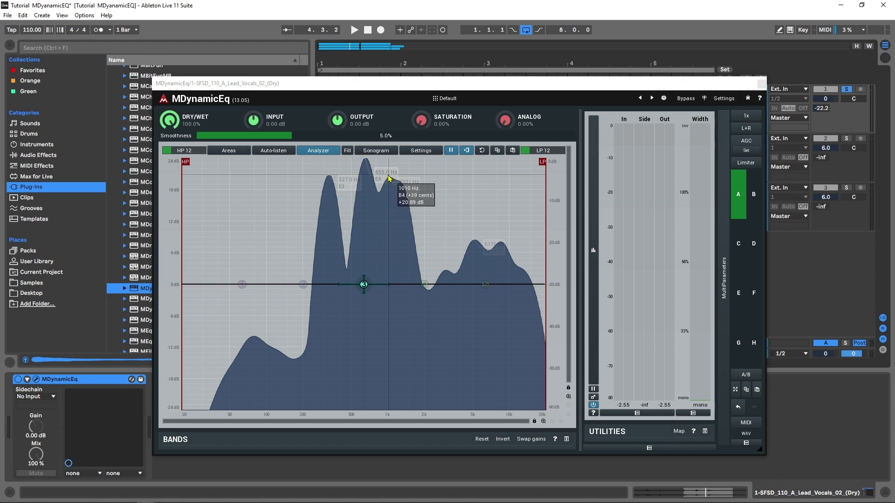
Step: Open Band 3 Settings and enter 655 Hz as the band's exact frequency
{"action": "double_click", "coordinate": [364, 284]}
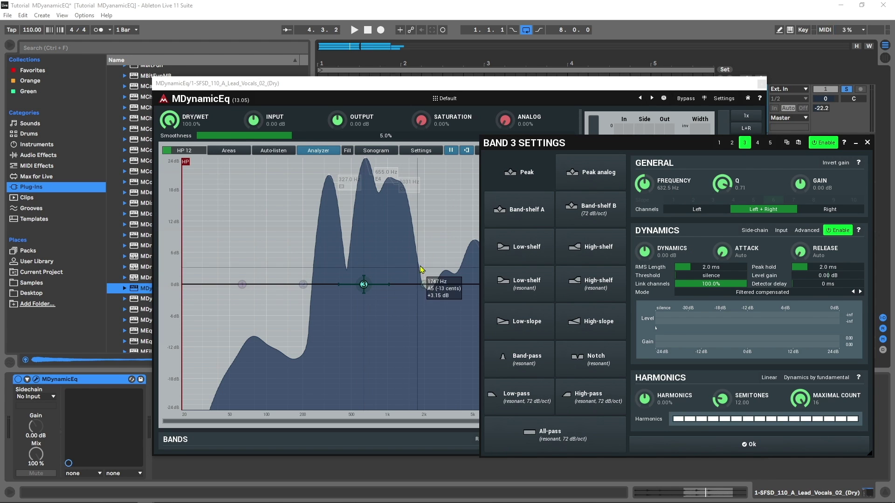
{"action": "double_click", "coordinate": [673, 189]}
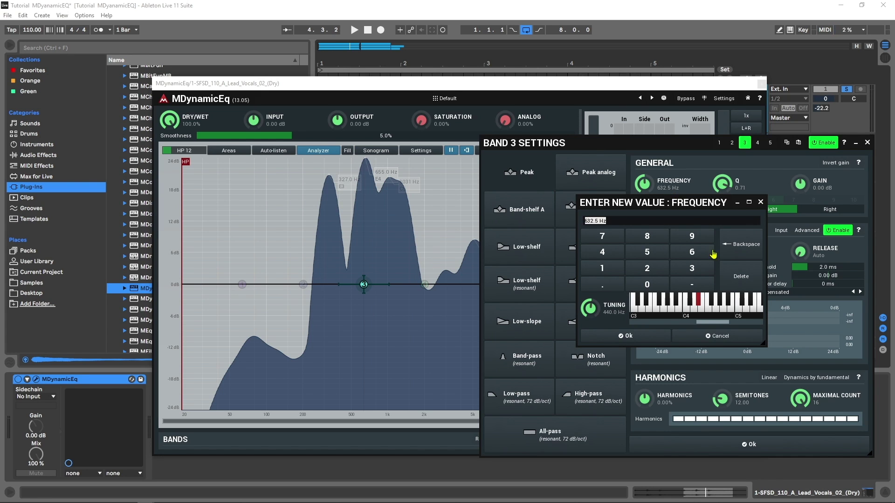
{"action": "left_click", "coordinate": [699, 254]}
{"action": "double_click", "coordinate": [659, 252]}
{"action": "left_click", "coordinate": [625, 336]}
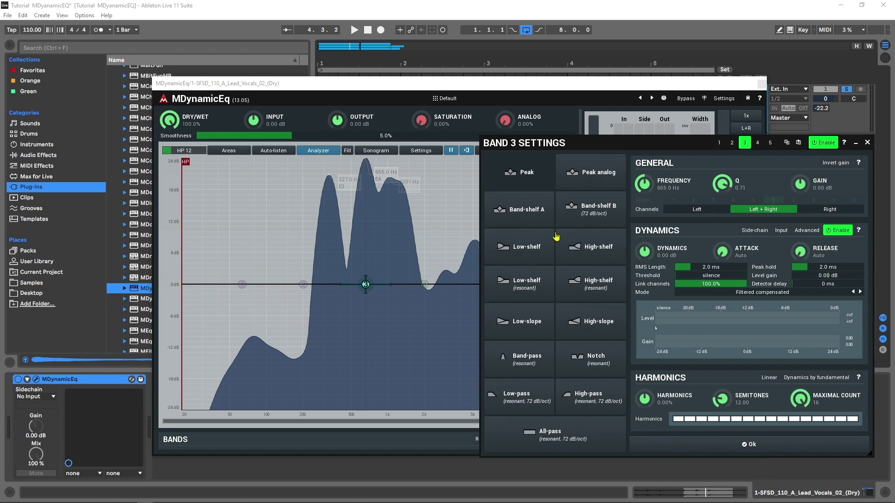
Step: Close Band 3 Settings and try a small dynamic boost on band 3, auditioning it
{"action": "left_click", "coordinate": [868, 142]}
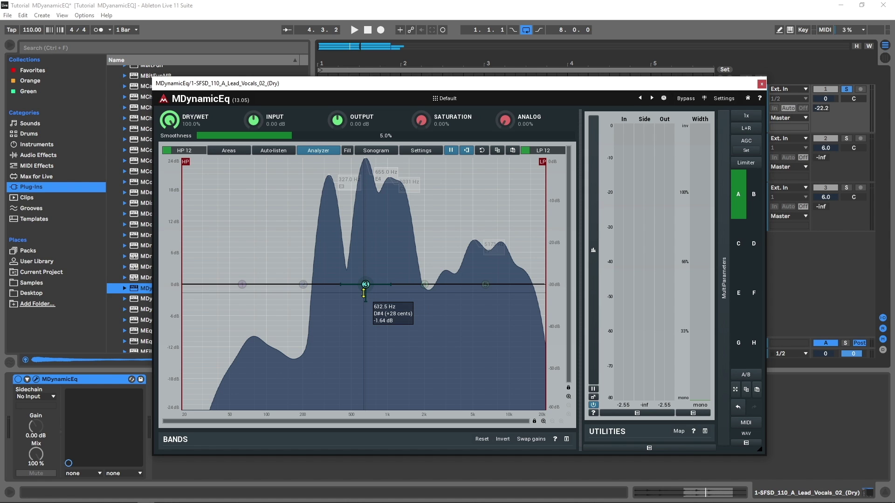
{"action": "mouse_move", "coordinate": [364, 292]}
{"action": "left_mouse_down"}
{"action": "mouse_move", "coordinate": [366, 282]}
{"action": "mouse_move", "coordinate": [368, 298]}
{"action": "left_mouse_up"}
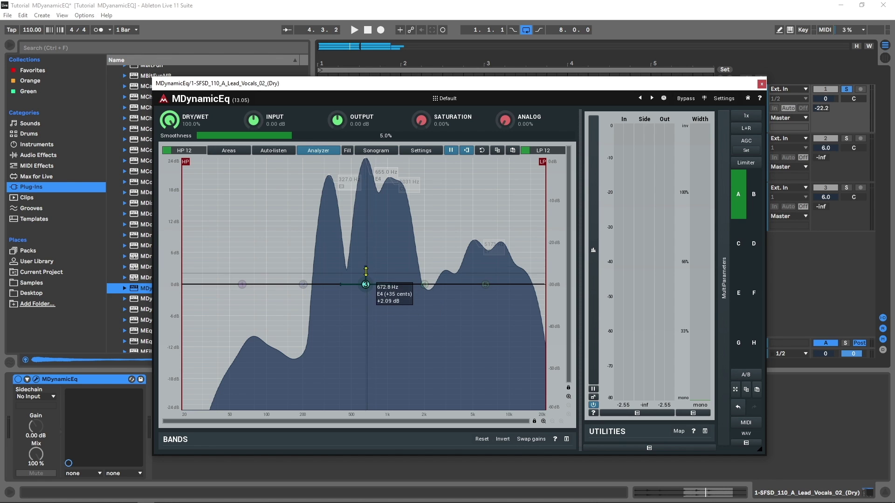
{"action": "key", "text": "space"}
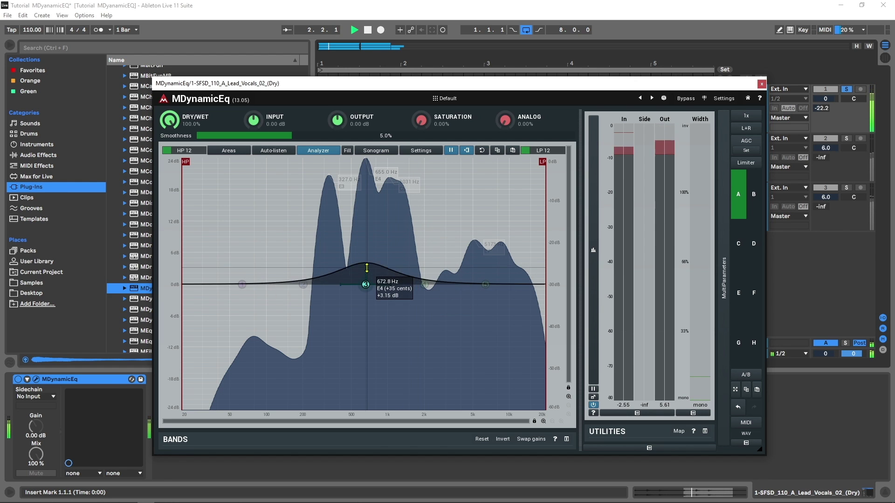
{"action": "key", "text": "space"}
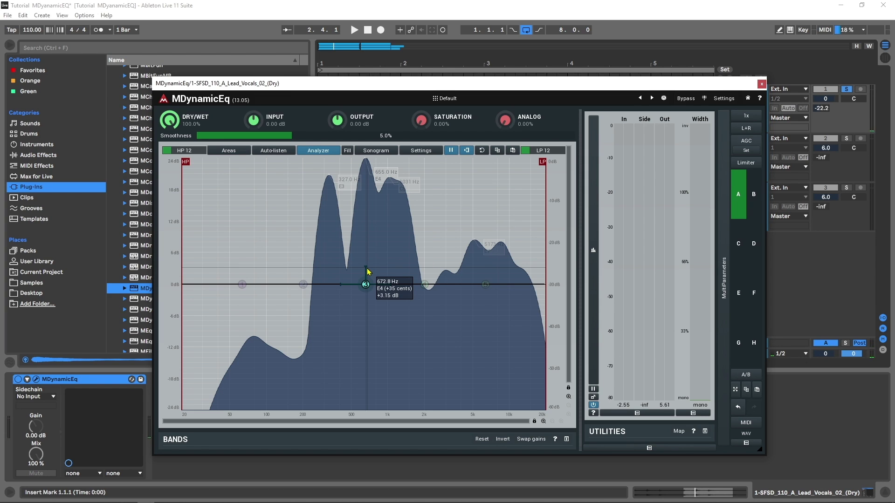
Step: Make band 3 dynamically cut about 14.4 dB, audition it, and set its Q to 2.78
{"action": "left_click_drag", "start_coordinate": [367, 269], "coordinate": [366, 303]}
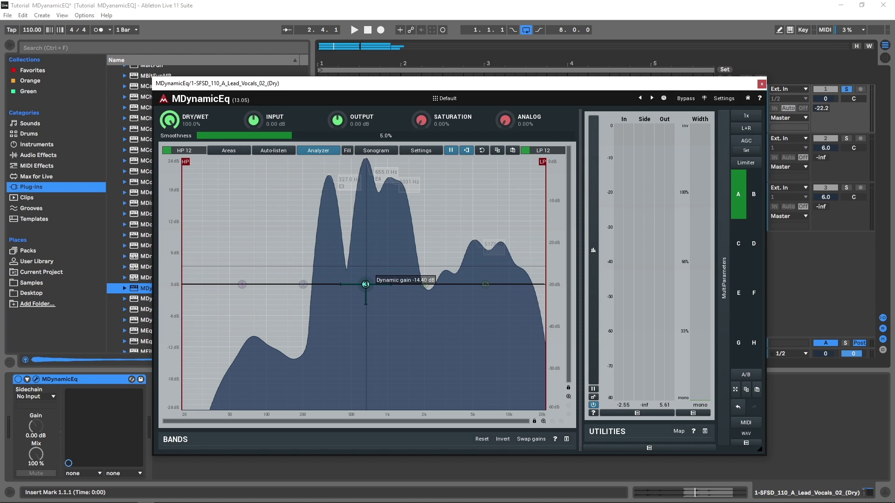
{"action": "key", "text": "space"}
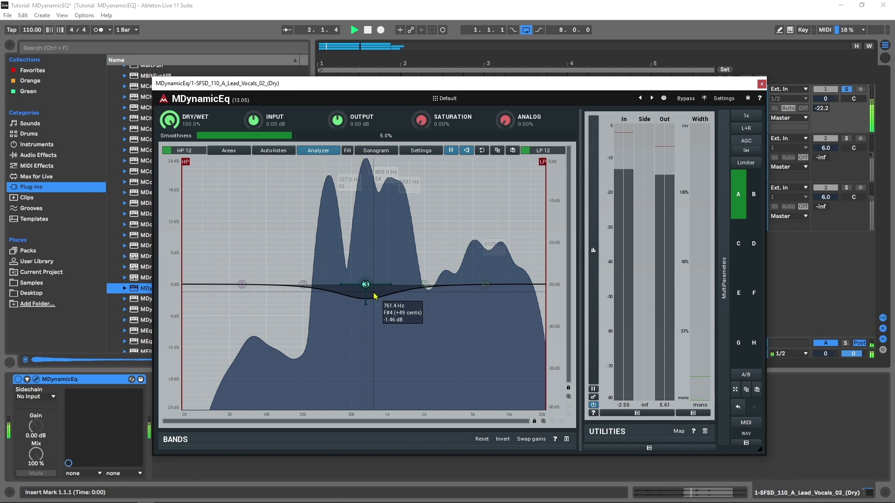
{"action": "key", "text": "space"}
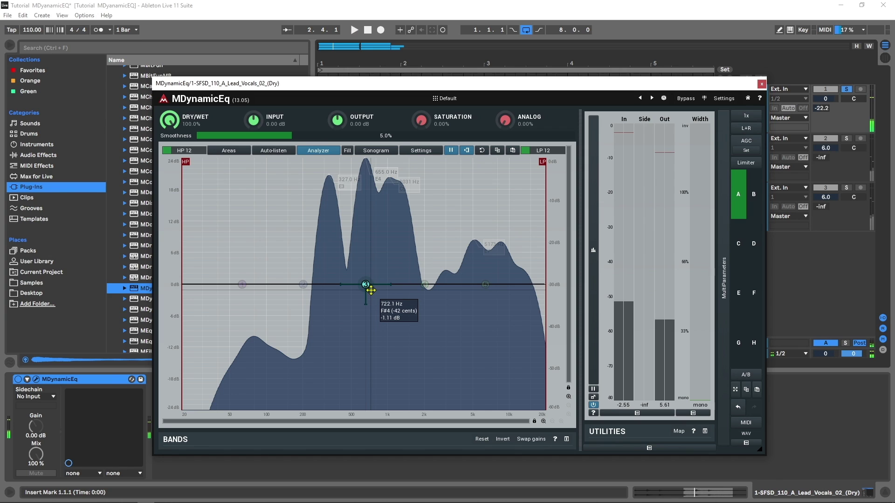
{"action": "left_click", "coordinate": [341, 282]}
Step: Narrow band 3 to a Q of 3.48, audition the cut, and reopen Band 3 Settings
{"action": "left_click_drag", "start_coordinate": [344, 284], "coordinate": [347, 284]}
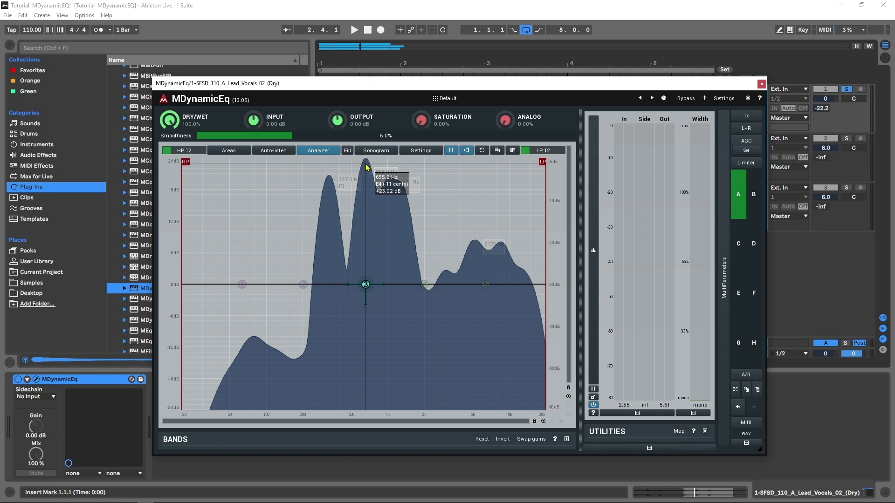
{"action": "key", "text": "space"}
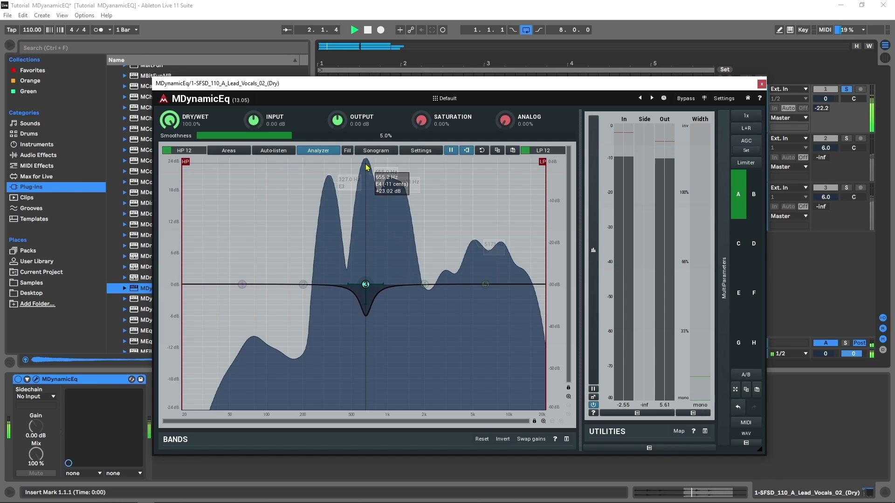
{"action": "key", "text": "space"}
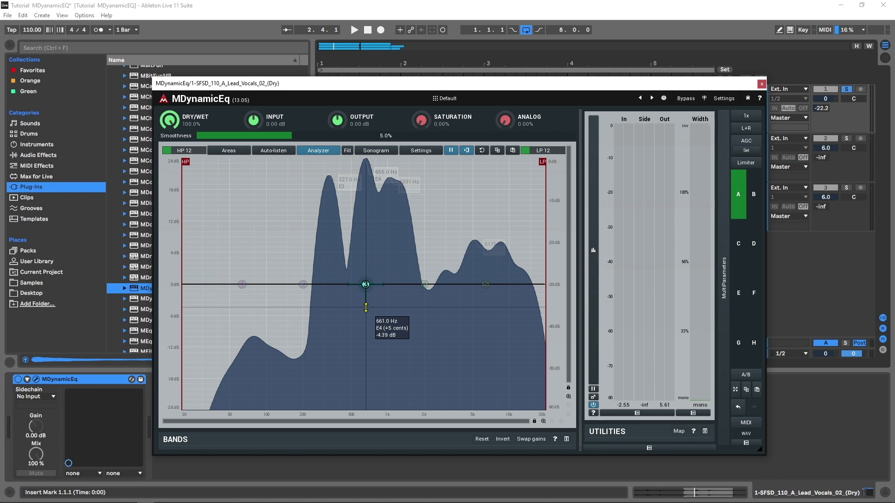
{"action": "double_click", "coordinate": [366, 285]}
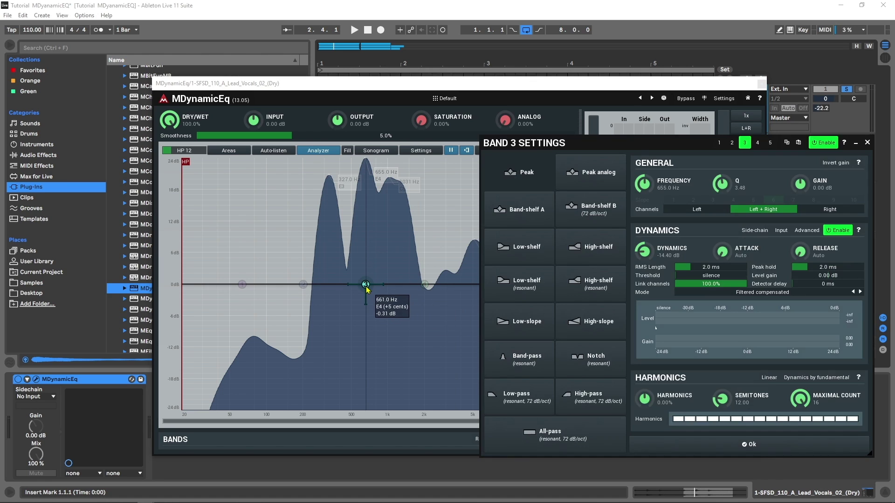
Step: Raise band 3's dynamics threshold from -44.8 dB to -8.08 dB and audition it
{"action": "left_click", "coordinate": [354, 30]}
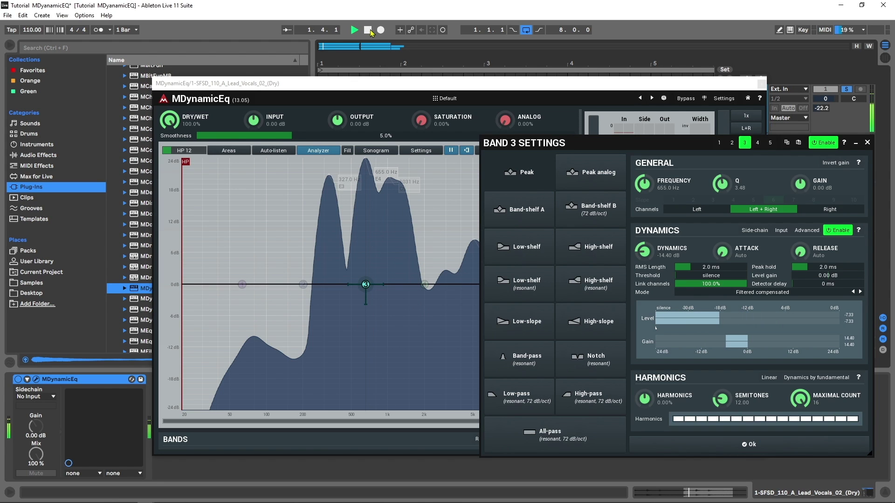
{"action": "left_click", "coordinate": [368, 30]}
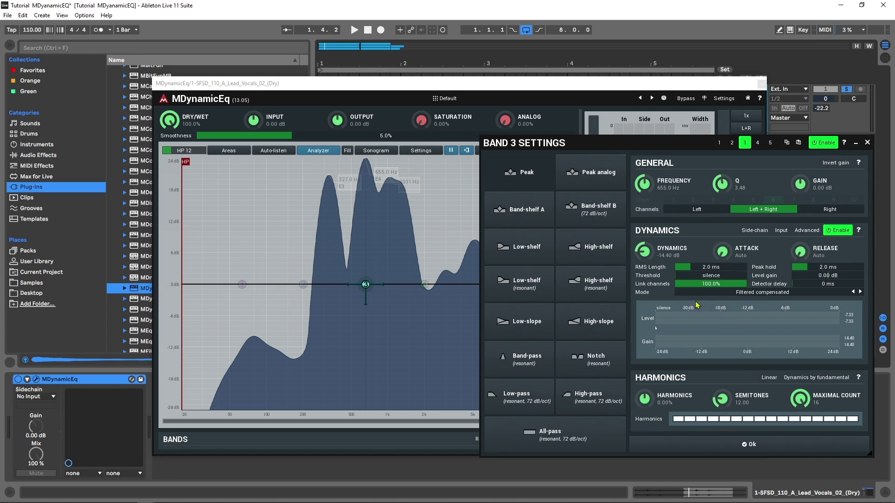
{"action": "left_click", "coordinate": [693, 276]}
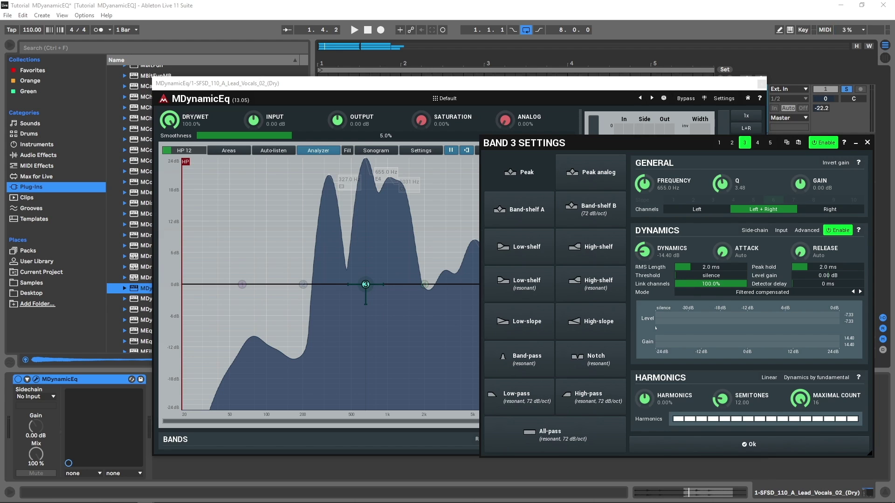
{"action": "left_click_drag", "start_coordinate": [693, 276], "coordinate": [720, 275]}
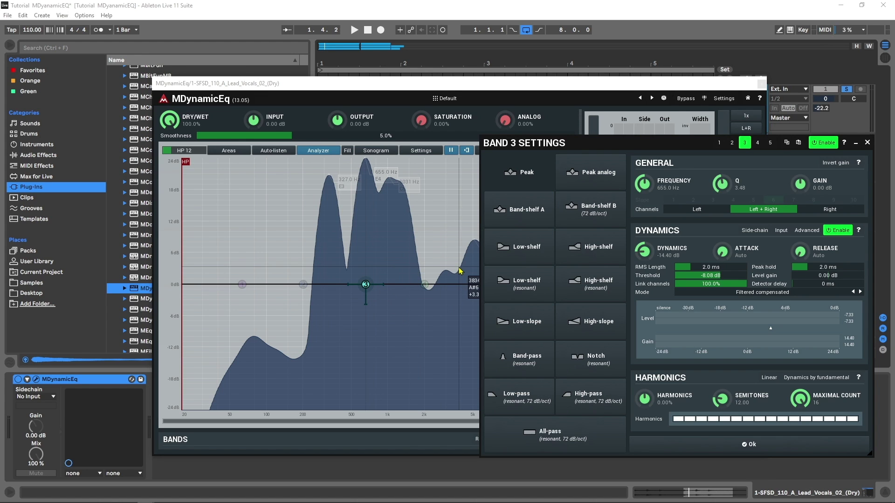
{"action": "left_click", "coordinate": [354, 30]}
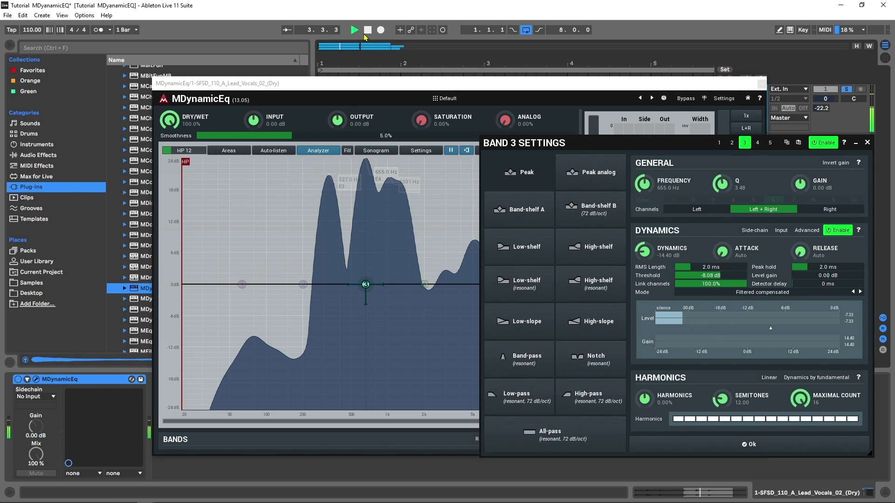
{"action": "left_click", "coordinate": [367, 30]}
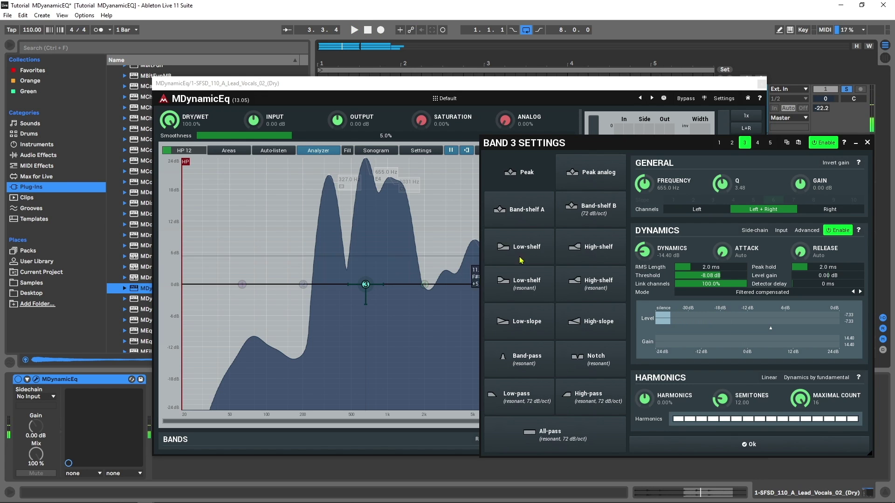
Step: Lower the threshold to -10.7 dB, audition the cut, and close Band 3 Settings
{"action": "left_click", "coordinate": [720, 276]}
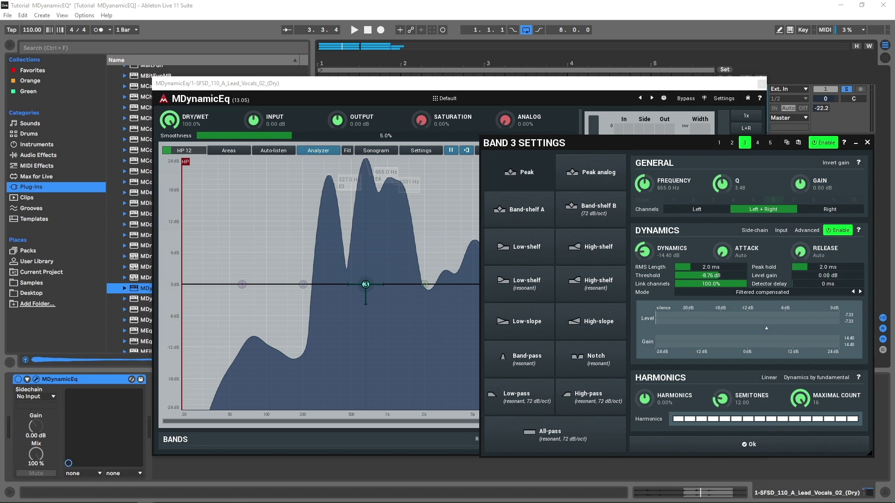
{"action": "left_click_drag", "start_coordinate": [720, 276], "coordinate": [720, 286]}
{"action": "key", "text": "space"}
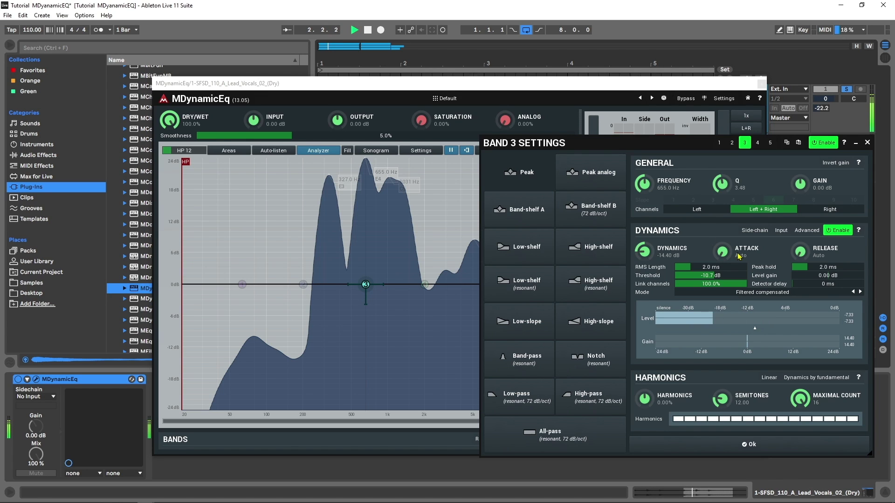
{"action": "key", "text": "space"}
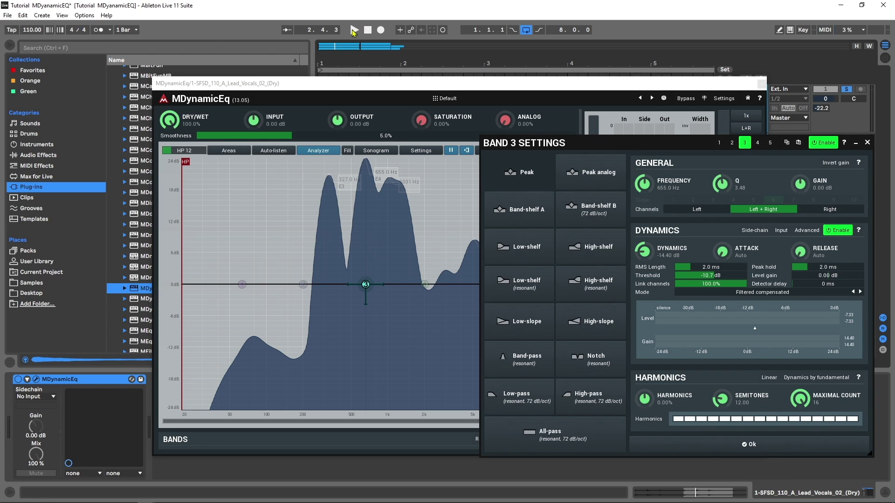
{"action": "left_click", "coordinate": [354, 30]}
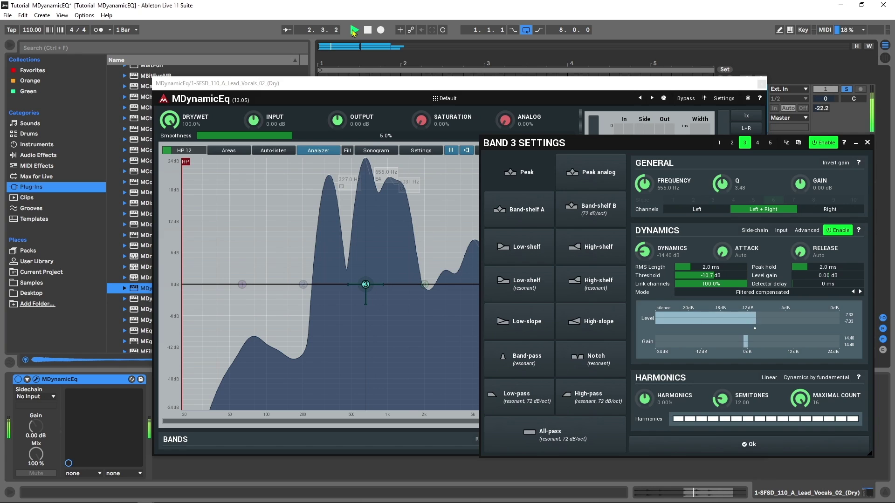
{"action": "left_click", "coordinate": [367, 30]}
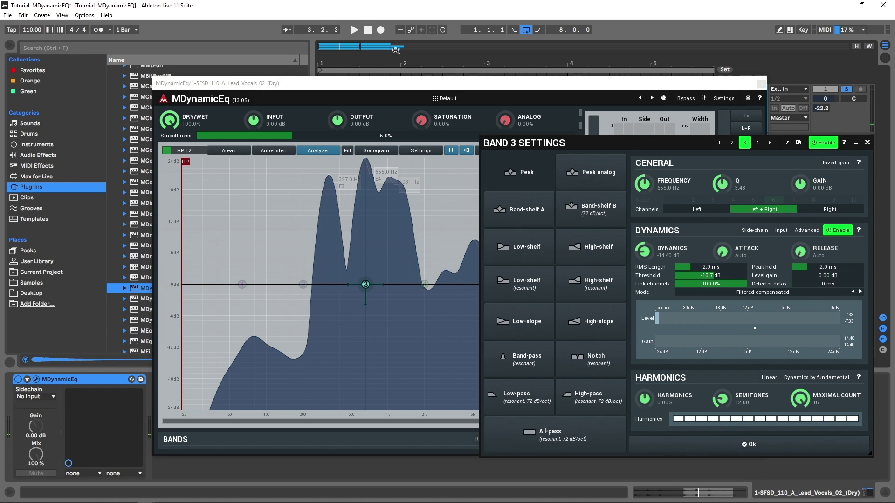
{"action": "left_click", "coordinate": [868, 143]}
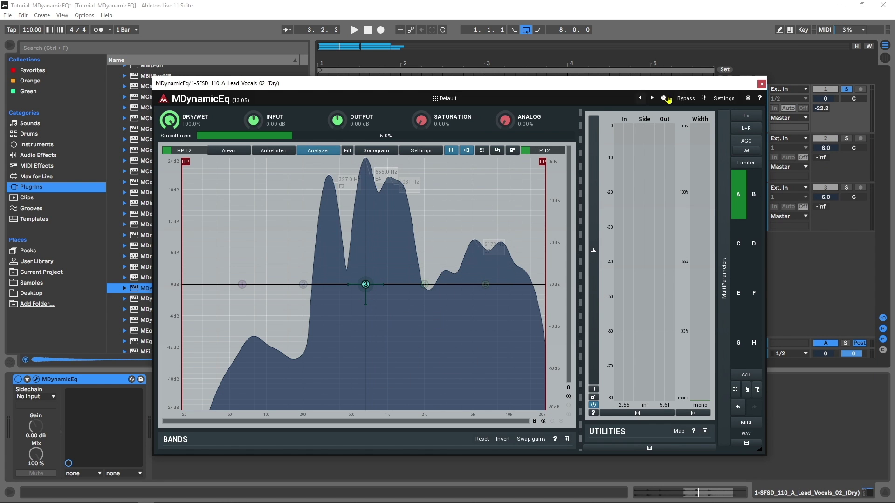
Step: Close the vocal's MDynamicEq and open the Grand Piano Pad track's MDynamicEq editor
{"action": "left_click", "coordinate": [761, 84]}
{"action": "left_click", "coordinate": [741, 158]}
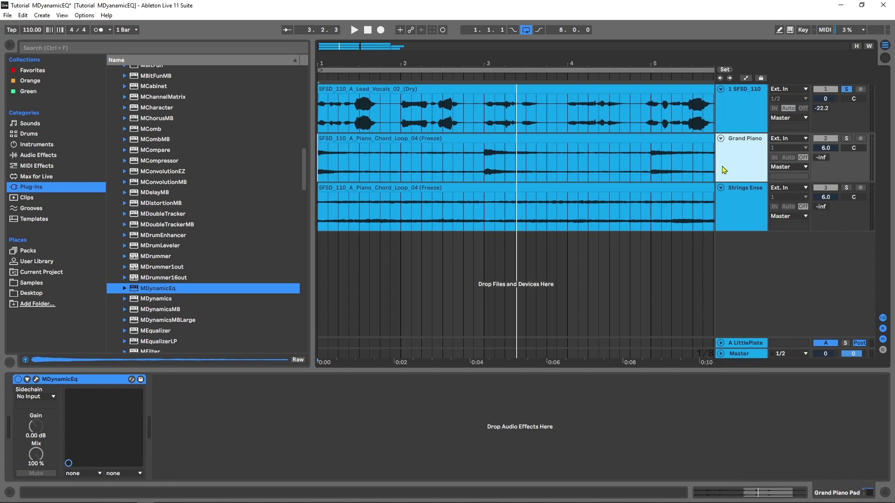
{"action": "left_click", "coordinate": [36, 380]}
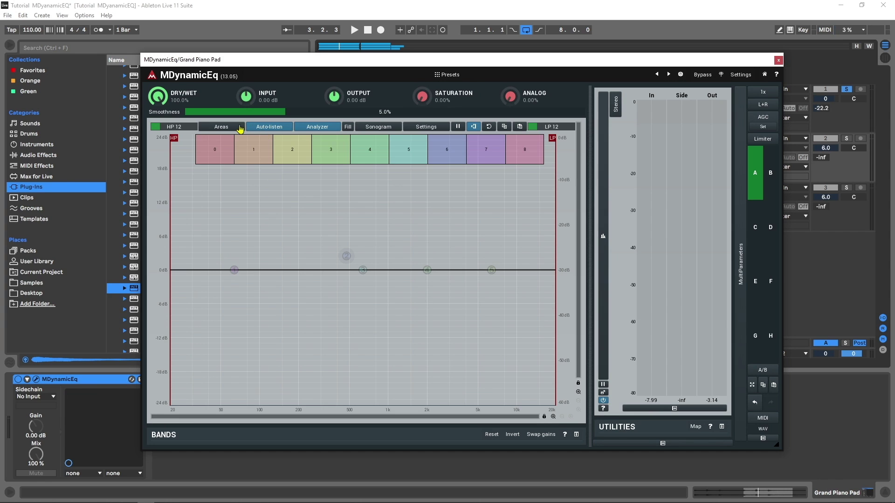
Step: Load the MDynamicEq Default preset, then close the preset browser and plugin window
{"action": "left_click", "coordinate": [438, 75]}
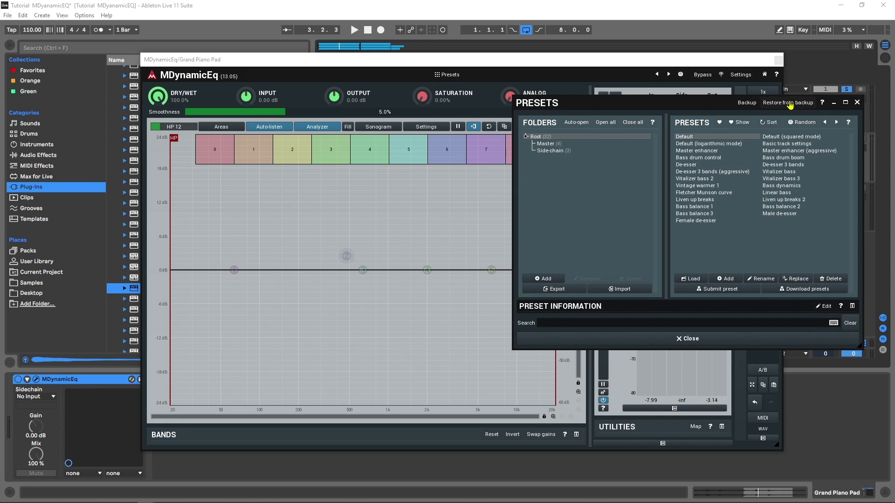
{"action": "left_click", "coordinate": [686, 140]}
{"action": "left_click", "coordinate": [856, 102]}
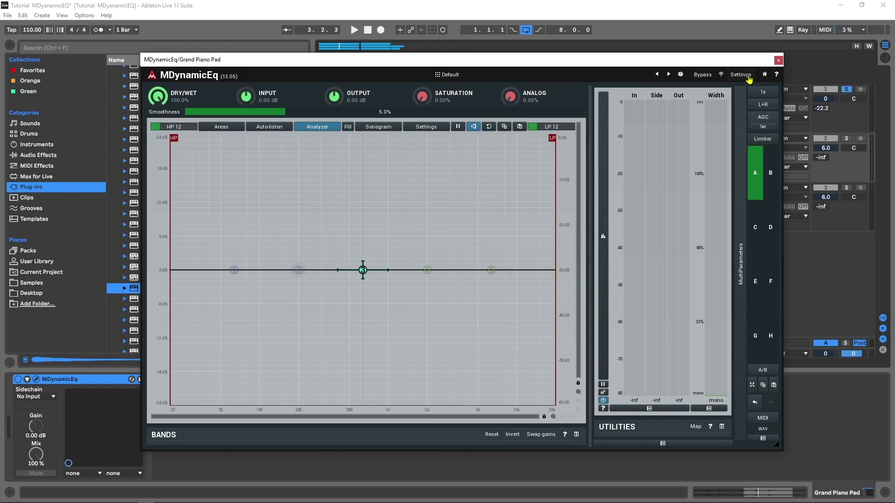
{"action": "left_click", "coordinate": [778, 60]}
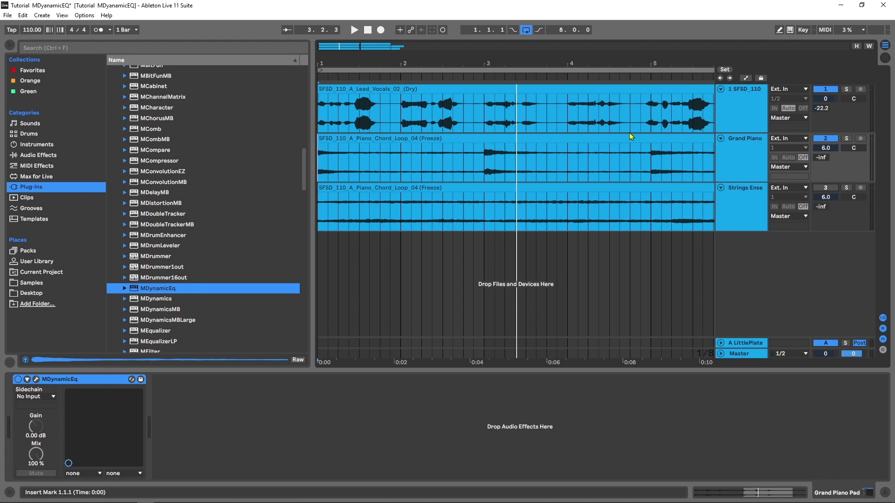
{"action": "key", "text": "space"}
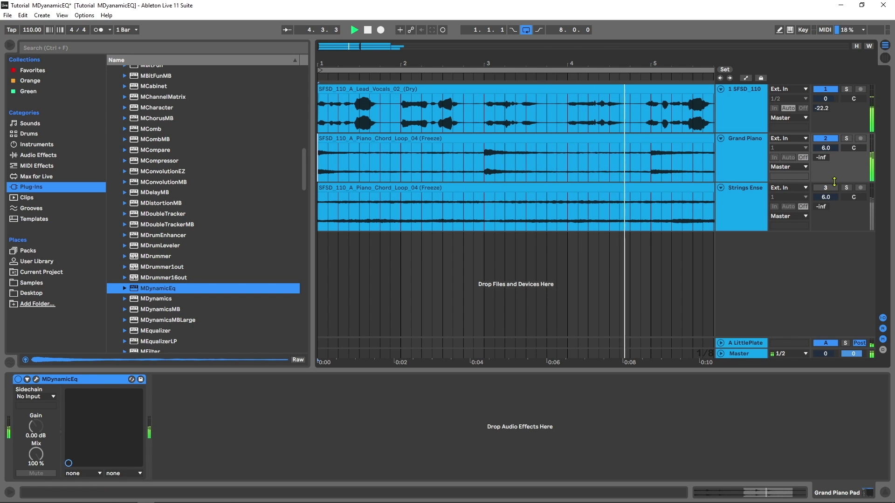
{"action": "key", "text": "space"}
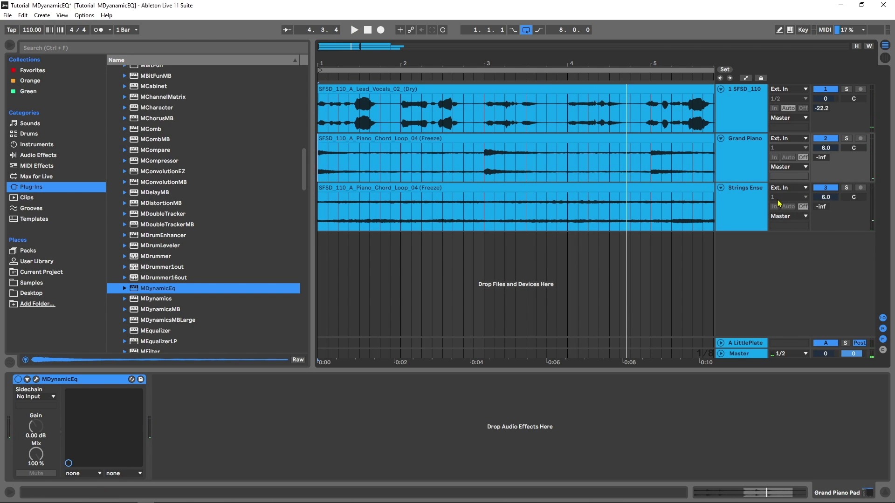
{"action": "key", "text": "space"}
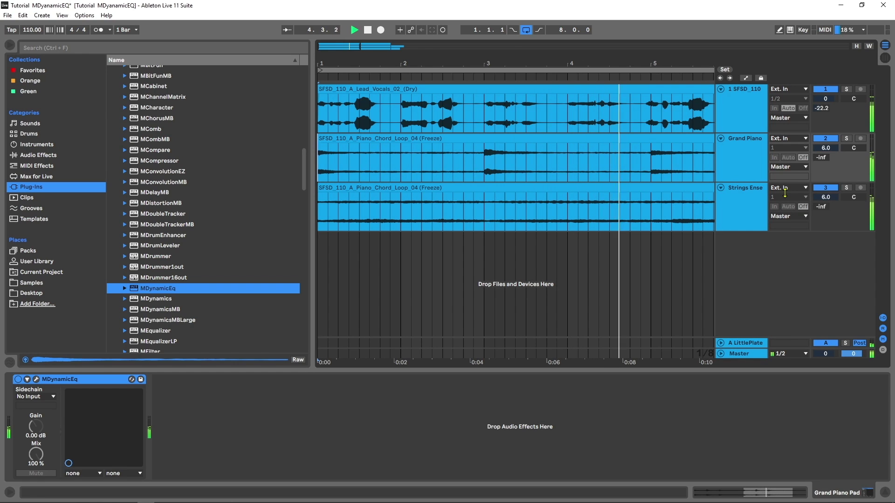
{"action": "key", "text": "space"}
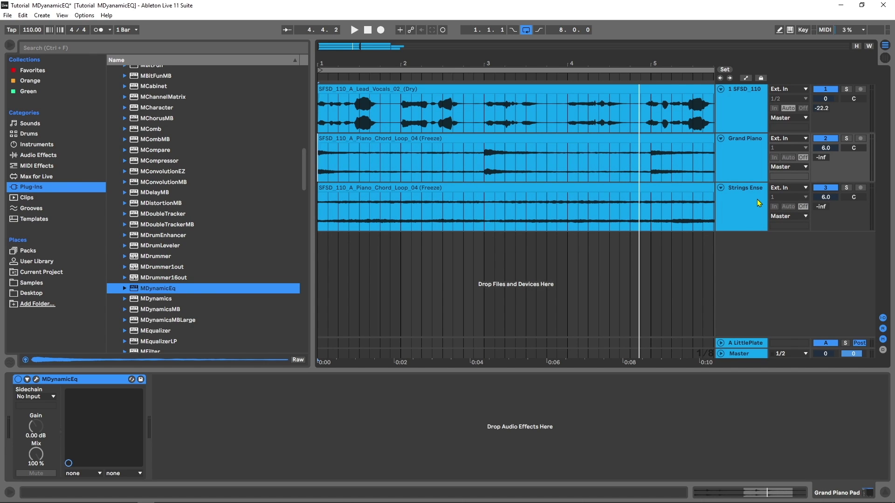
{"action": "left_click", "coordinate": [740, 164]}
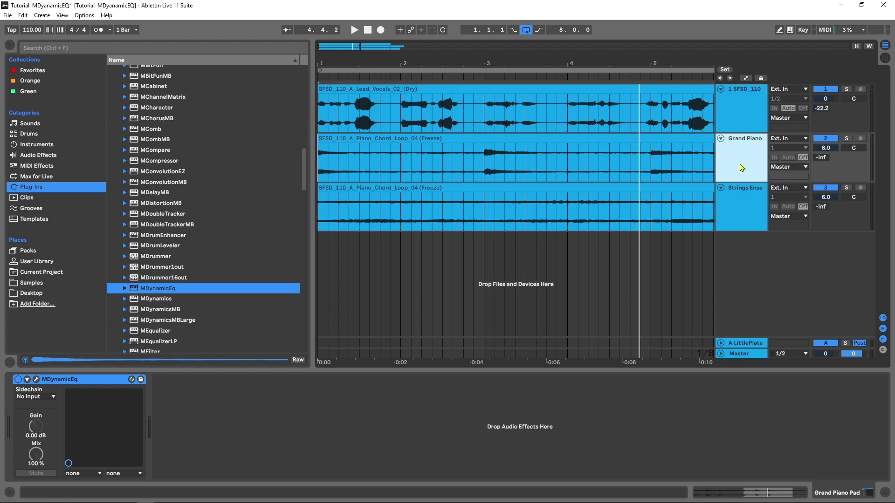
{"action": "left_click", "coordinate": [36, 379]}
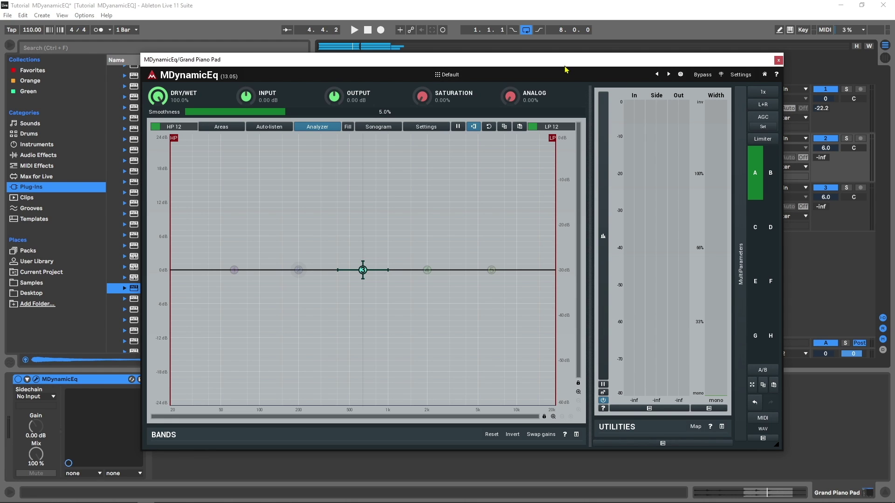
Step: Set the piano EQ's analyzer Source to Output & Side-chain and close Analyzer Settings
{"action": "left_click", "coordinate": [426, 127]}
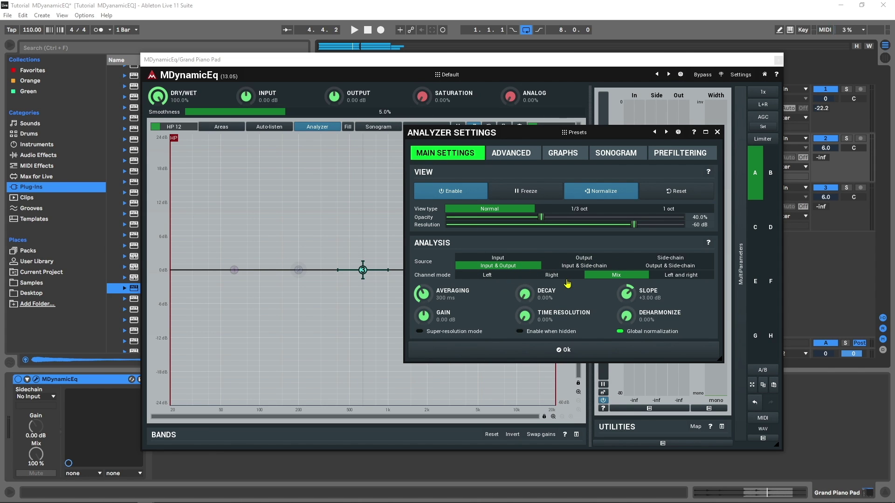
{"action": "left_click", "coordinate": [656, 267]}
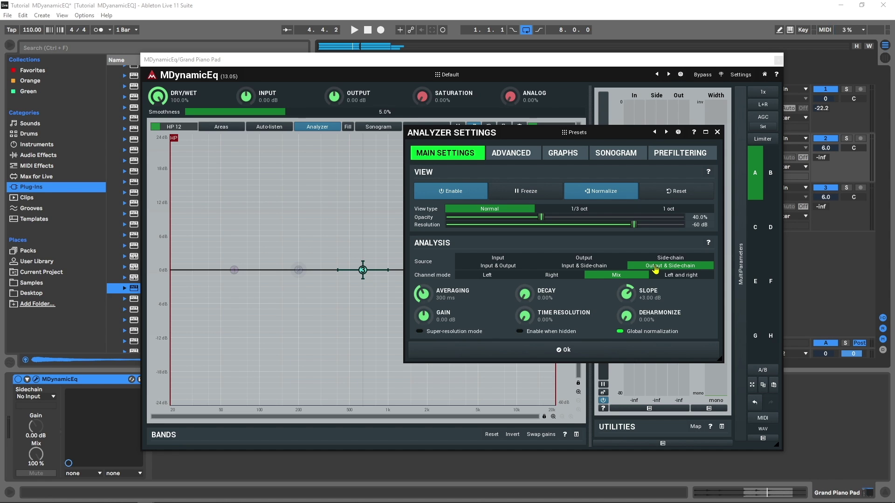
{"action": "left_click", "coordinate": [718, 132]}
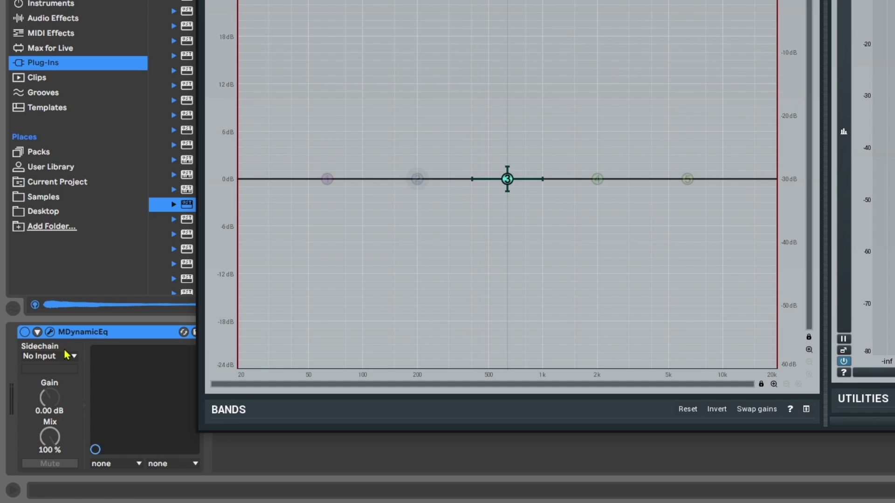
Step: Set the piano MDynamicEq's sidechain input to 1-SFSD 110 Lead Vocals and audition the spectrum
{"action": "left_click", "coordinate": [46, 398]}
{"action": "left_click", "coordinate": [80, 371]}
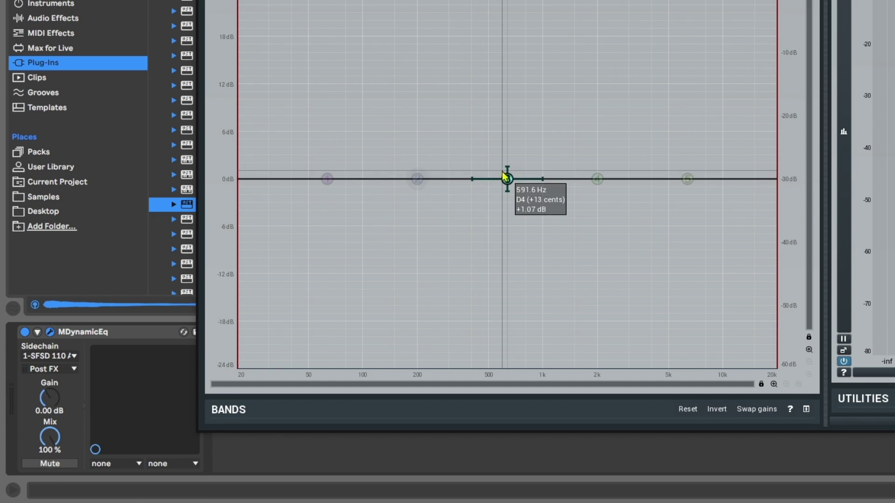
{"action": "left_click", "coordinate": [496, 0]}
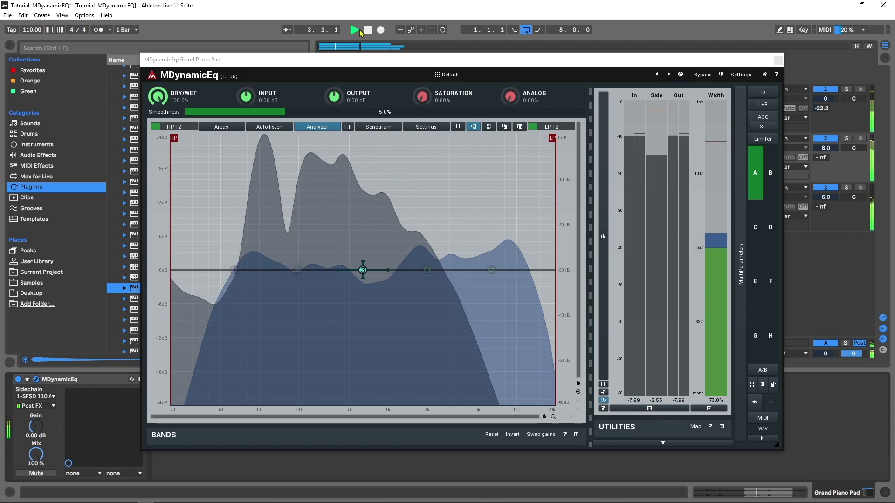
{"action": "key", "text": "space"}
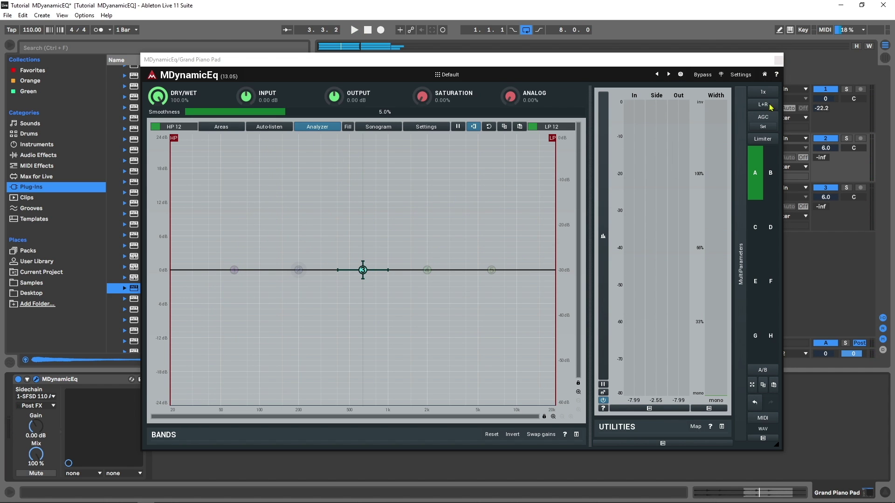
Step: Deactivate the strings track (track 3) and play to compare the spectra
{"action": "left_click", "coordinate": [835, 188]}
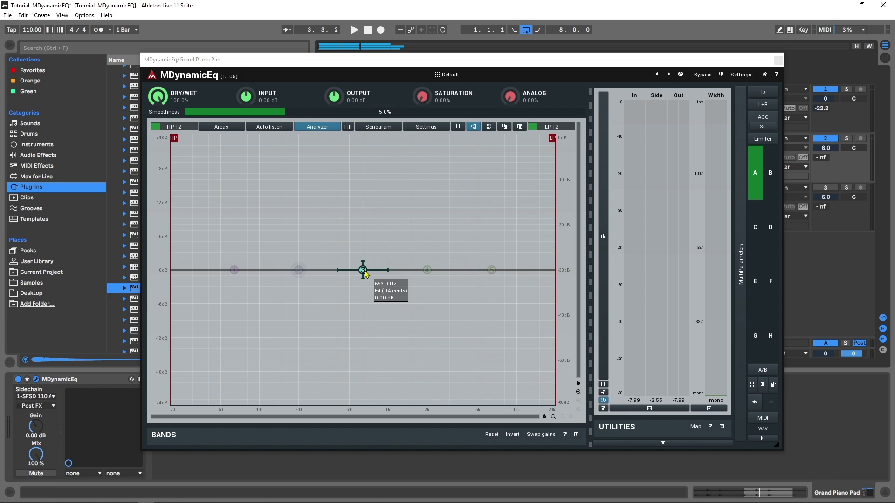
{"action": "key", "text": "space"}
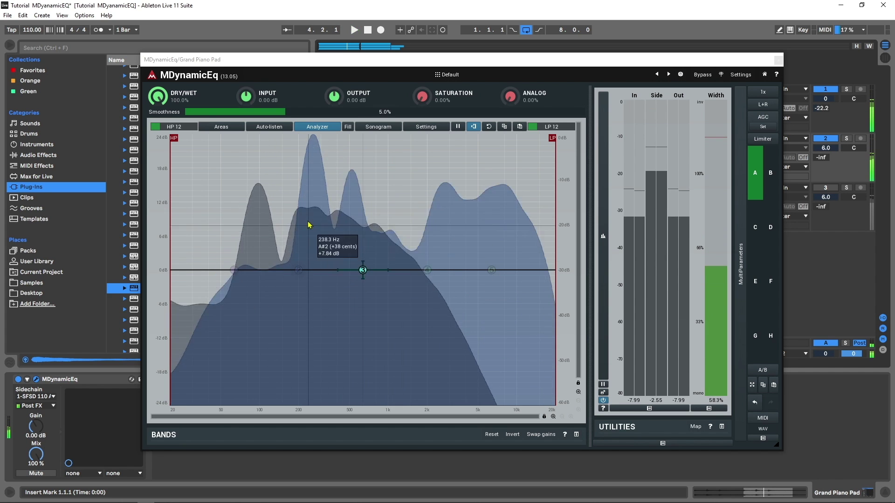
{"action": "key", "text": "space"}
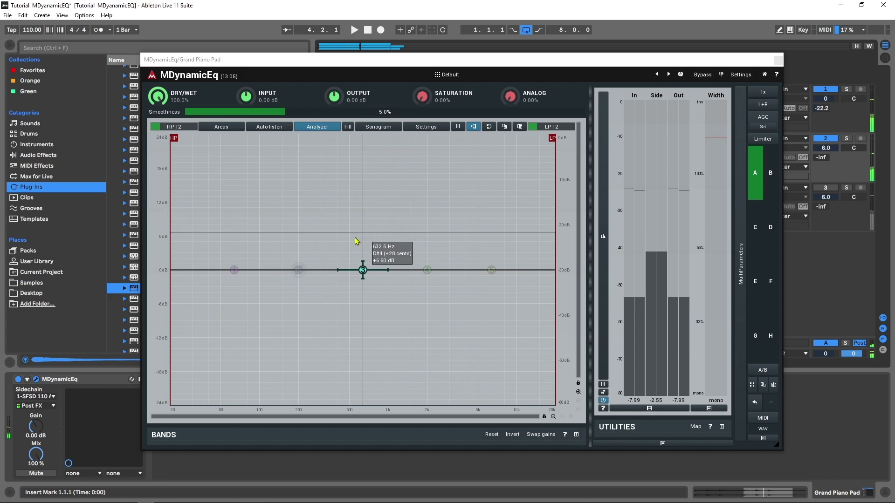
Step: Label the EQ graph with frequency areas and briefly audition the spectrum
{"action": "left_click", "coordinate": [230, 127]}
{"action": "left_click", "coordinate": [292, 171]}
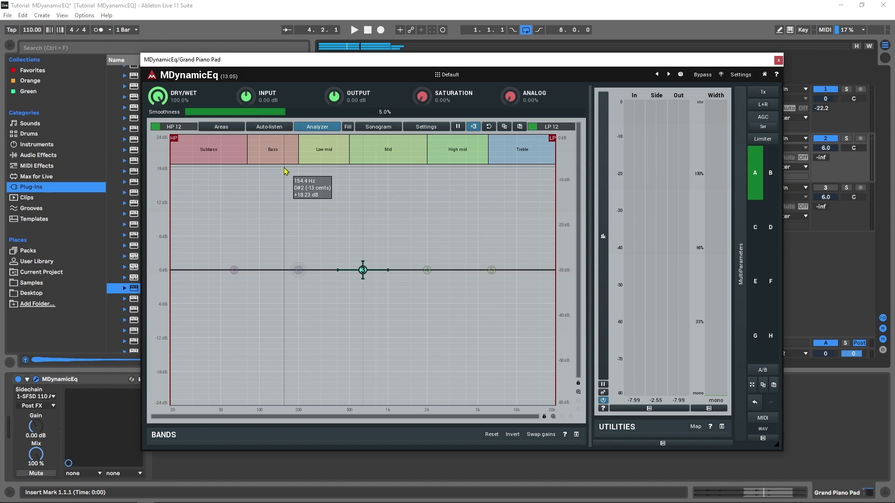
{"action": "key", "text": "space"}
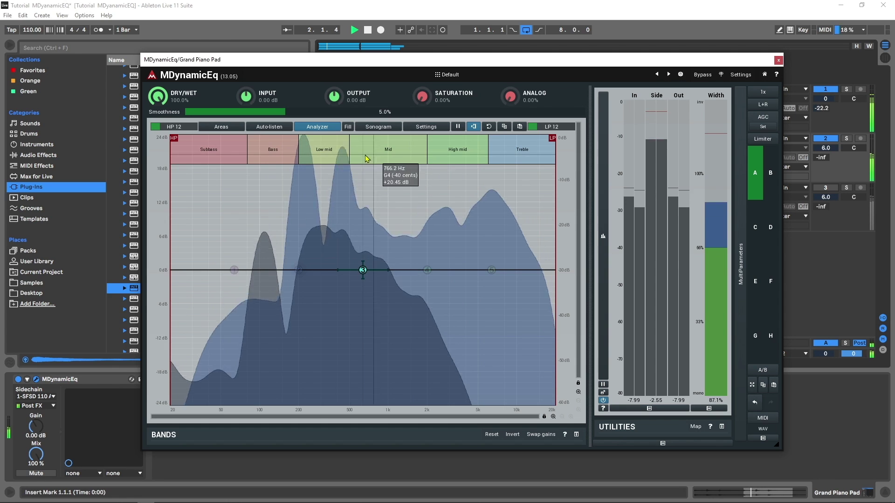
{"action": "key", "text": "space"}
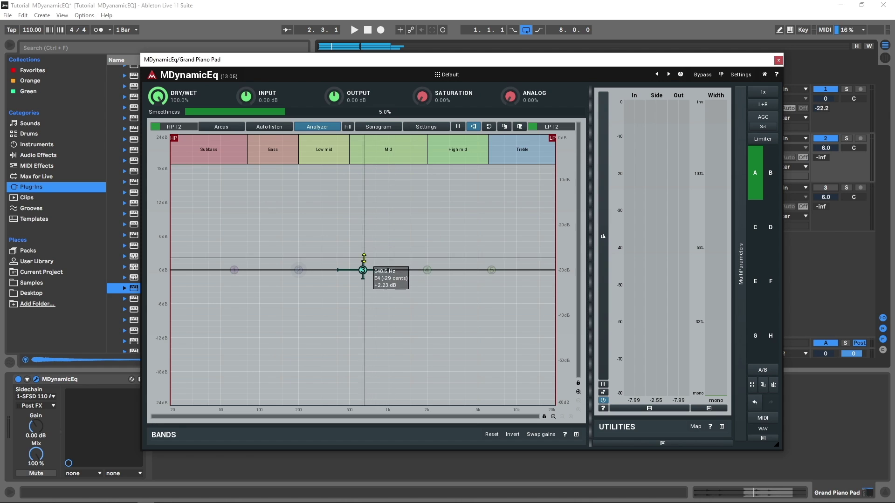
Step: Move band 3 down to about 300 Hz and add a flat 0 dB band near 1.2 kHz
{"action": "left_click_drag", "start_coordinate": [366, 272], "coordinate": [322, 271]}
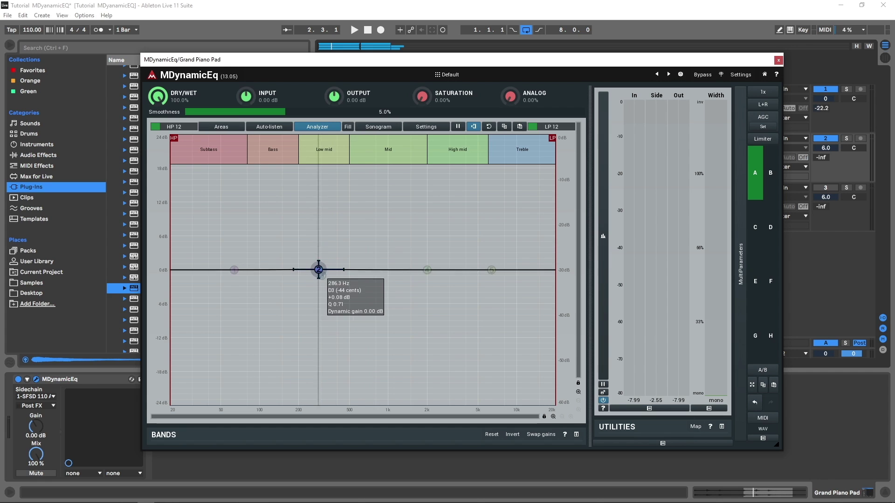
{"action": "left_click", "coordinate": [398, 266]}
{"action": "left_click_drag", "start_coordinate": [397, 266], "coordinate": [393, 269]}
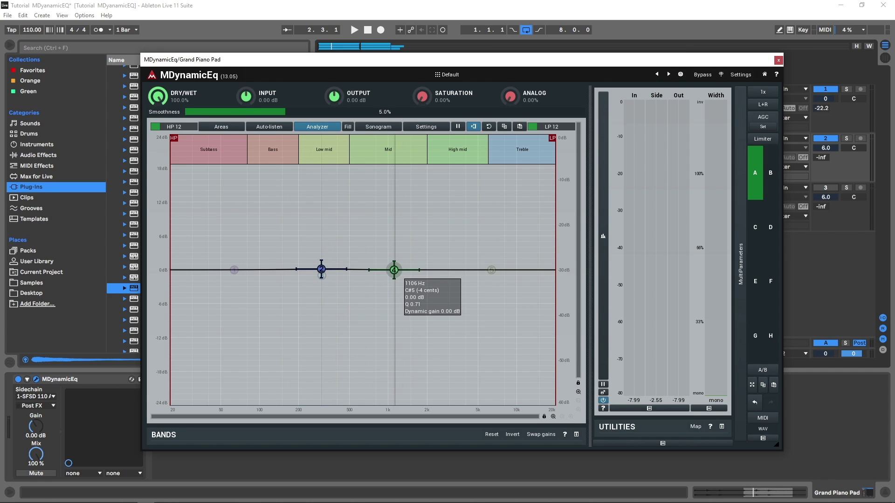
Step: Give the 300 Hz band a side-chained downward dynamic cut, 0.16 ms attack and shorter release
{"action": "double_click", "coordinate": [321, 269]}
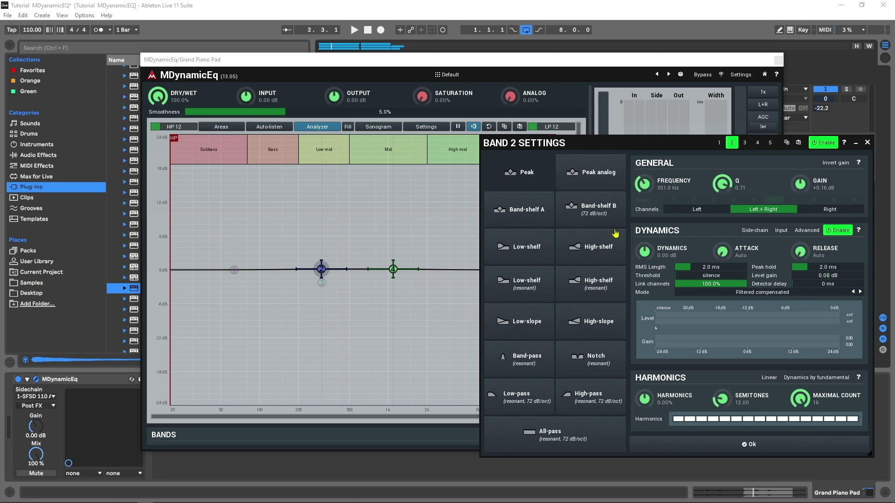
{"action": "left_click_drag", "start_coordinate": [321, 269], "coordinate": [321, 286]}
{"action": "left_click_drag", "start_coordinate": [721, 251], "coordinate": [721, 271]}
{"action": "left_click_drag", "start_coordinate": [722, 252], "coordinate": [722, 249]}
{"action": "left_click_drag", "start_coordinate": [811, 256], "coordinate": [811, 268]}
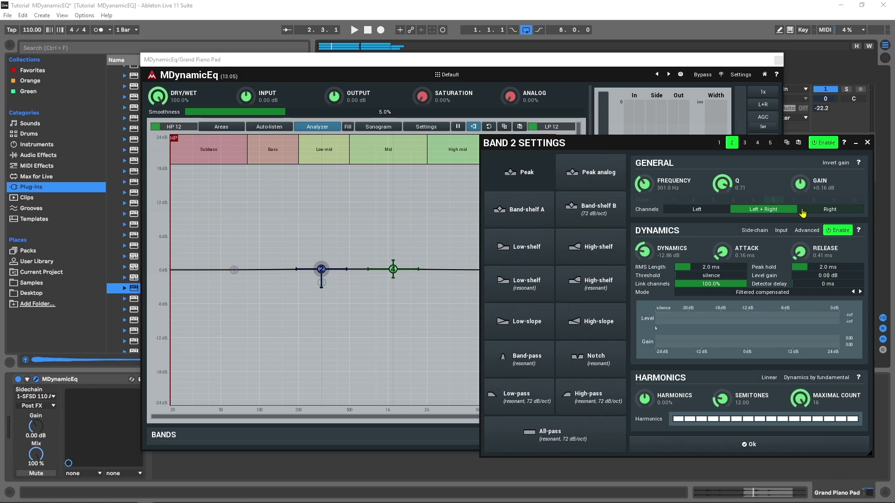
{"action": "left_click", "coordinate": [754, 230]}
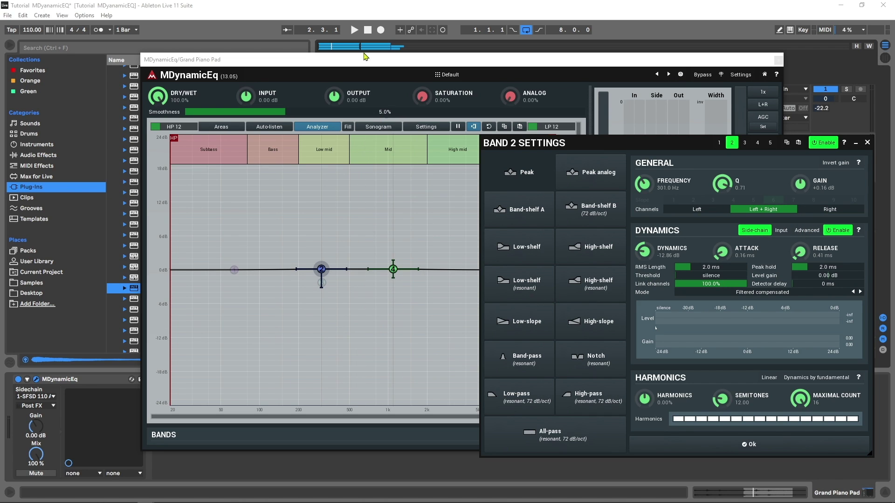
Step: Audition the ducking, then narrow band 2's Q to 2.44
{"action": "left_click", "coordinate": [354, 30]}
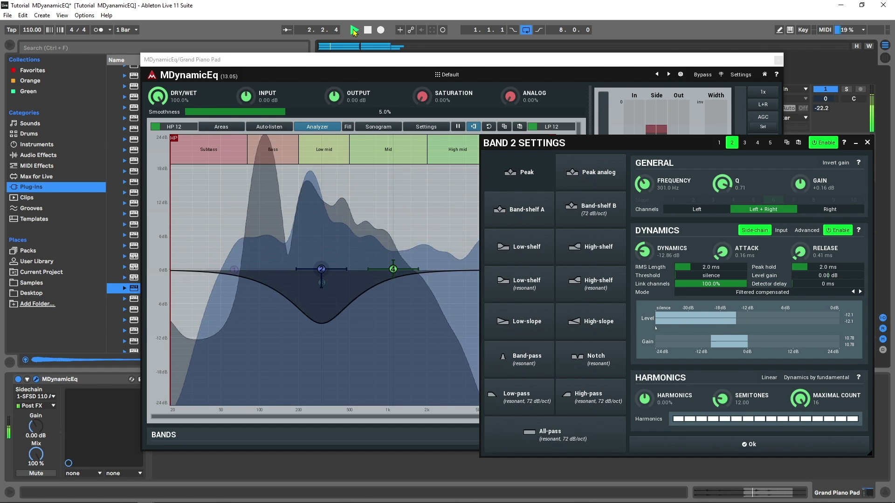
{"action": "key", "text": "space"}
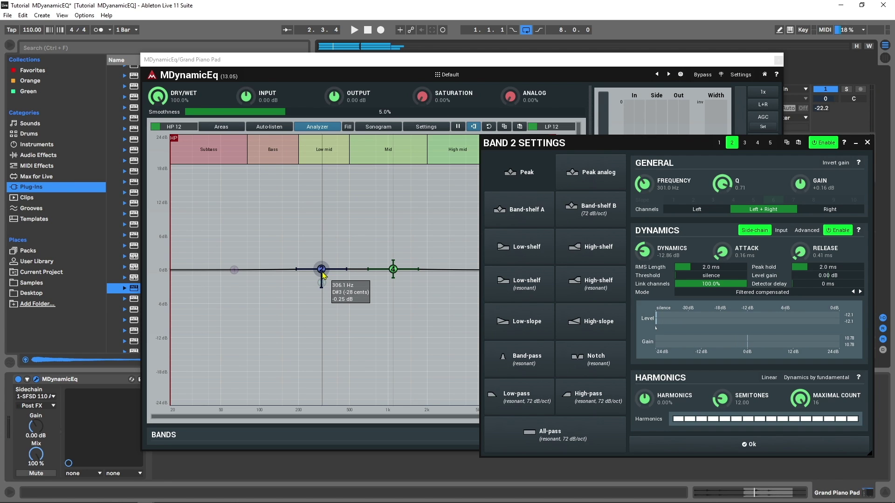
{"action": "scroll", "coordinate": [321, 271], "scroll_direction": "up", "scroll_amount": 5}
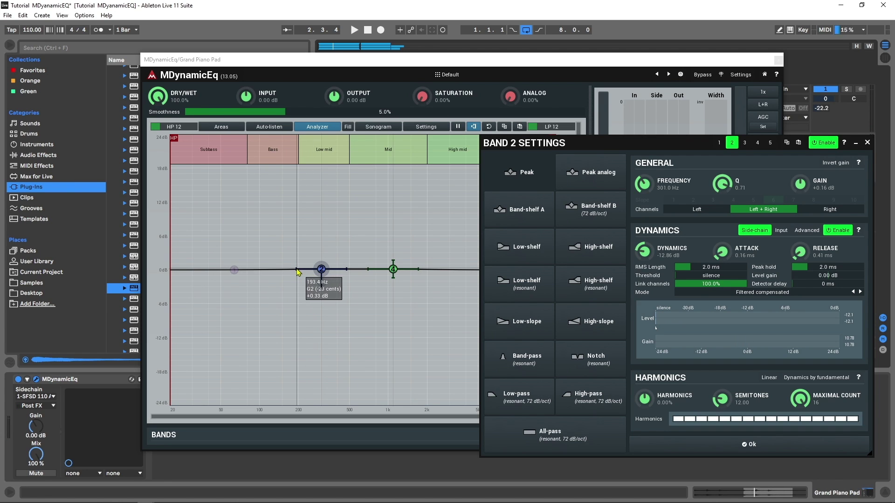
{"action": "scroll", "coordinate": [321, 269], "scroll_direction": "up", "scroll_amount": 3}
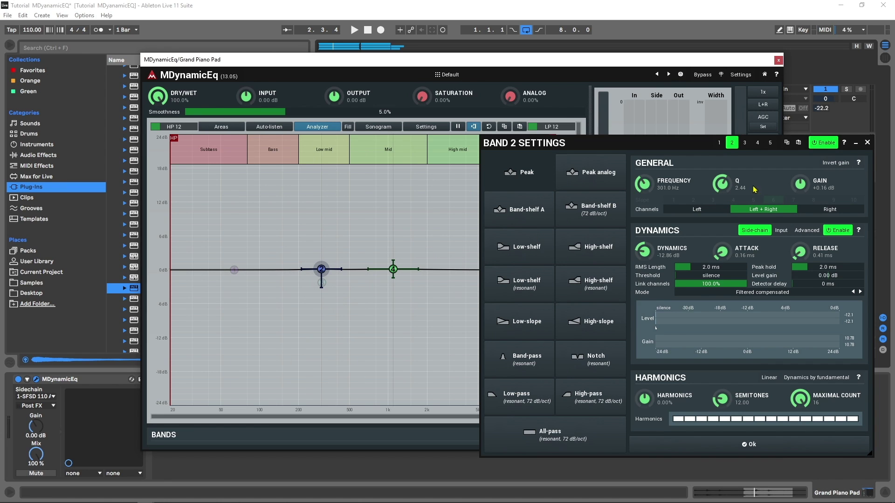
Step: Set band 2's static gain to 0 dB and bring up band 4's settings
{"action": "double_click", "coordinate": [798, 193]}
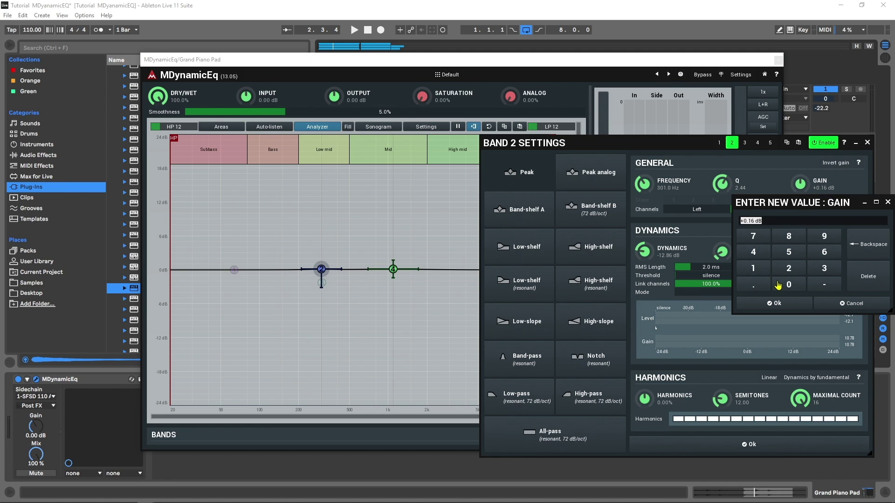
{"action": "left_click", "coordinate": [789, 288]}
{"action": "left_click", "coordinate": [772, 304]}
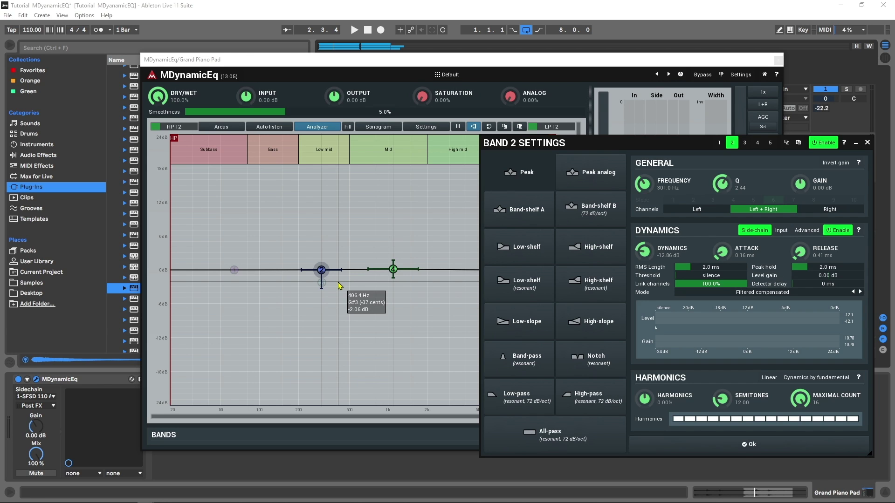
{"action": "left_click", "coordinate": [394, 273]}
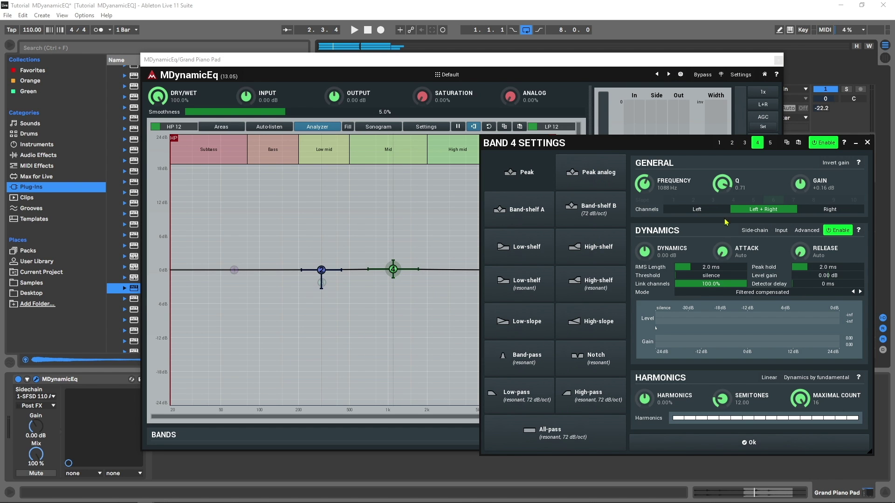
Step: After comparing bands 1 and 2, give band 4 a -5.95 dB dynamic cut with 0 dB gain
{"action": "left_click", "coordinate": [720, 143]}
{"action": "left_click", "coordinate": [758, 143]}
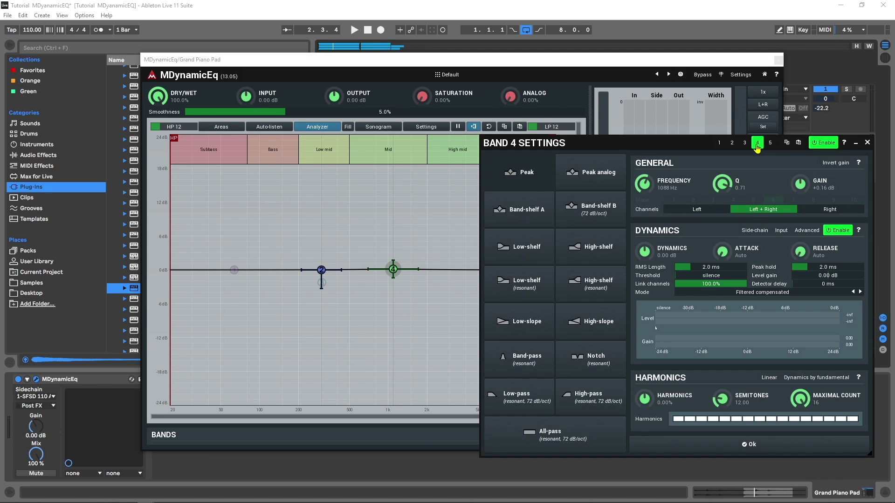
{"action": "left_click", "coordinate": [732, 142]}
{"action": "left_click", "coordinate": [758, 143]}
{"action": "left_click_drag", "start_coordinate": [644, 252], "coordinate": [645, 261]}
{"action": "double_click", "coordinate": [814, 187]}
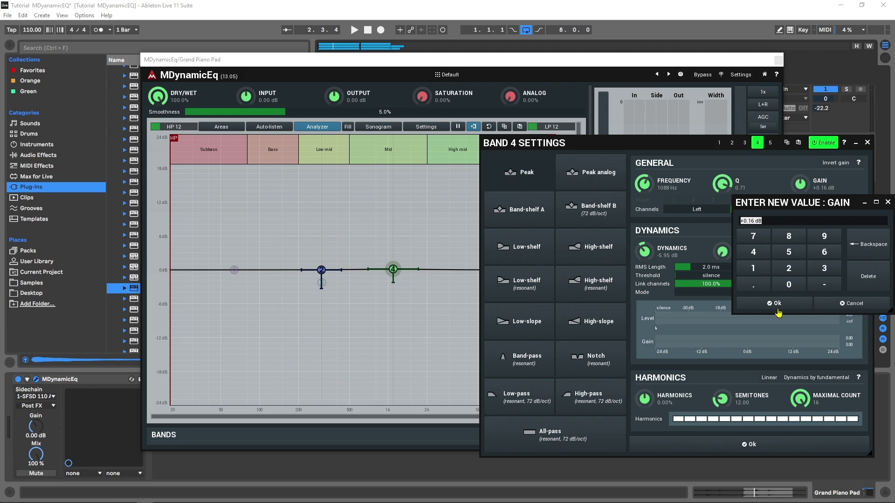
{"action": "left_click", "coordinate": [791, 287]}
{"action": "left_click", "coordinate": [780, 304]}
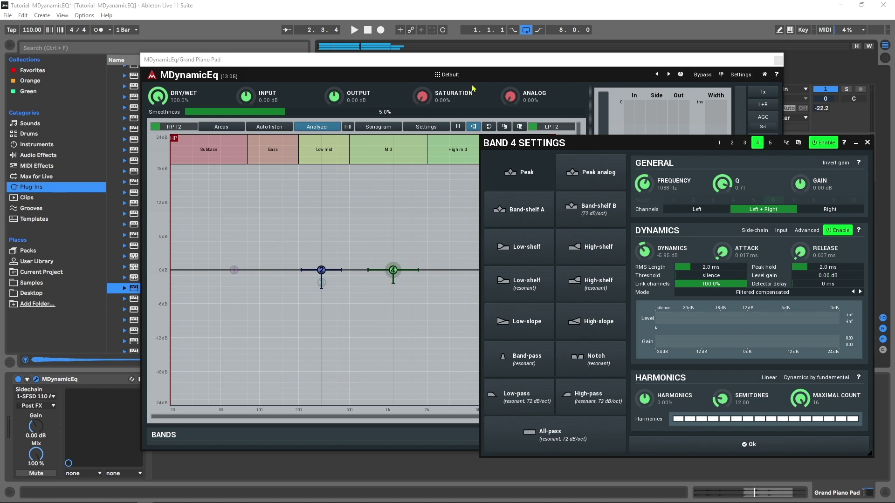
Step: Enable side-chain on band 4 and audition the vocal-triggered cut
{"action": "left_click", "coordinate": [354, 30]}
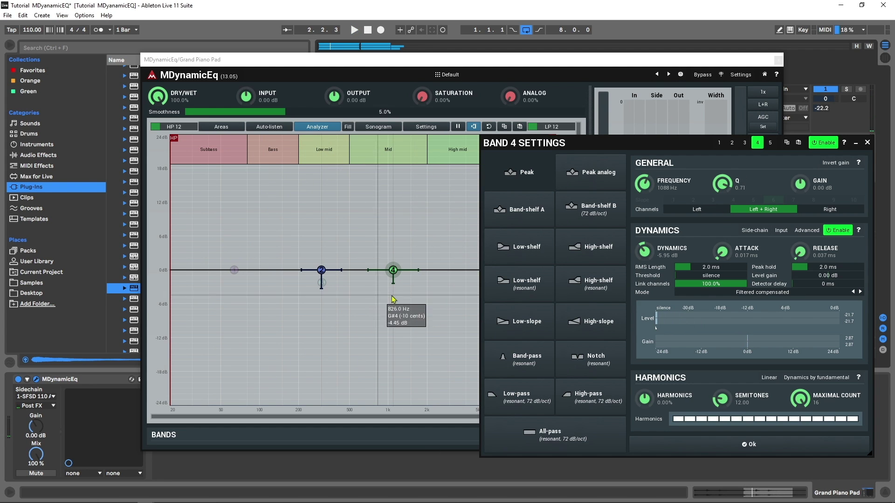
{"action": "left_click", "coordinate": [758, 232]}
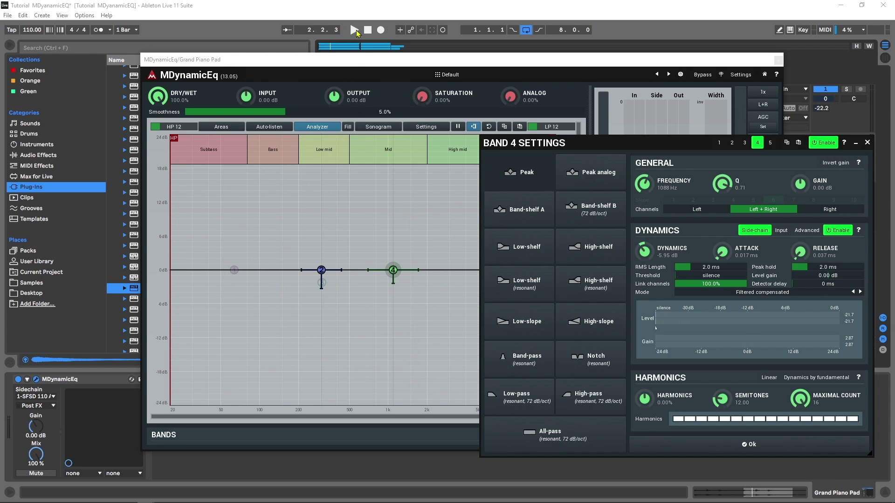
{"action": "left_click", "coordinate": [354, 30]}
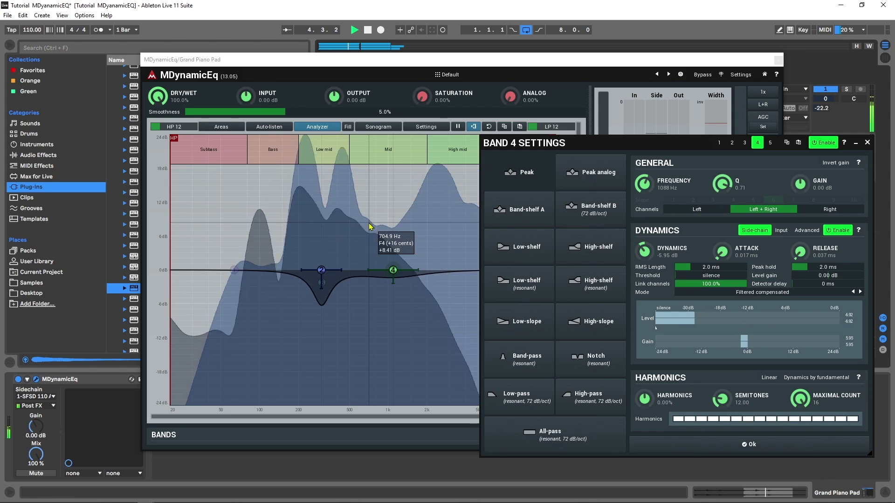
{"action": "key", "text": "space"}
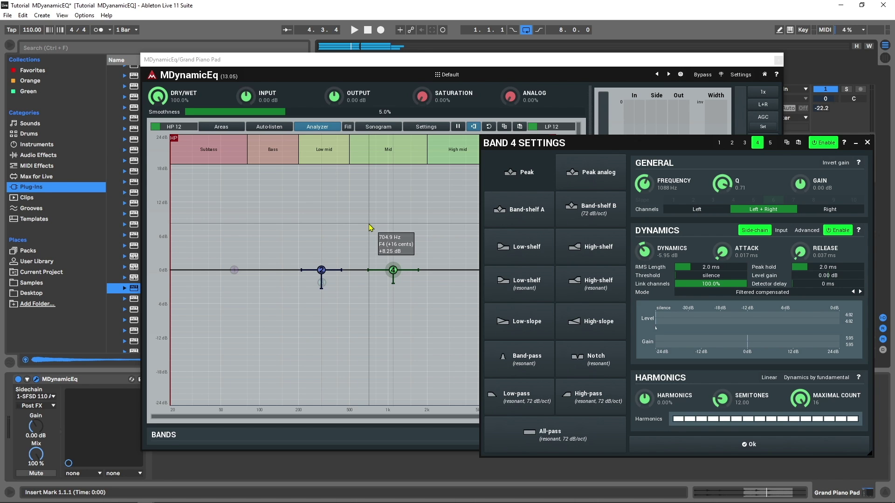
Step: Copy the piano's MDynamicEq device onto the Strings Ensemble track
{"action": "left_click", "coordinate": [867, 142]}
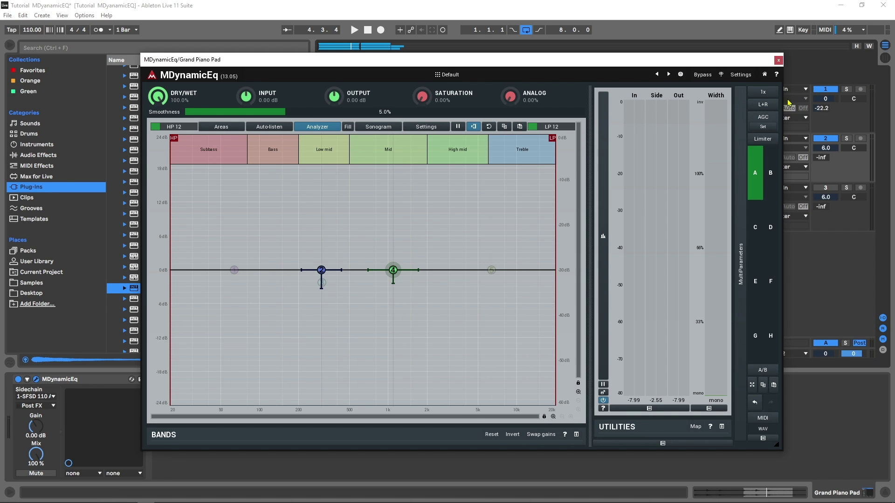
{"action": "left_click", "coordinate": [778, 60]}
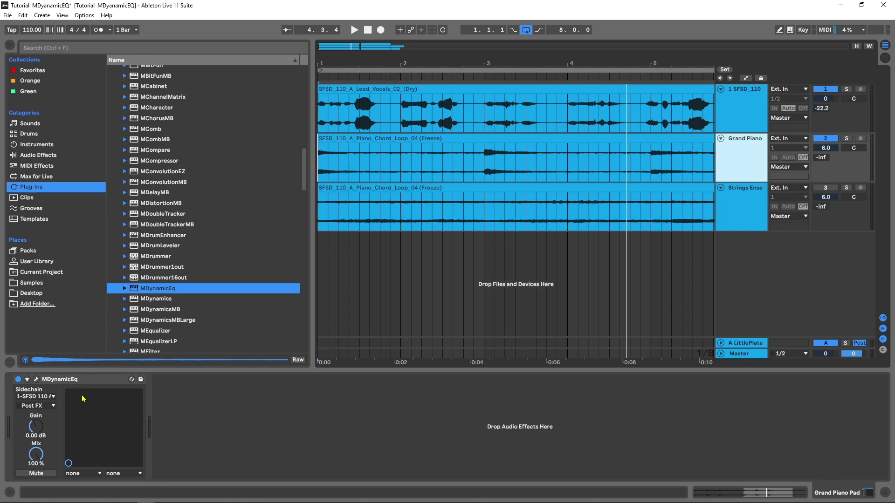
{"action": "left_click", "coordinate": [72, 386]}
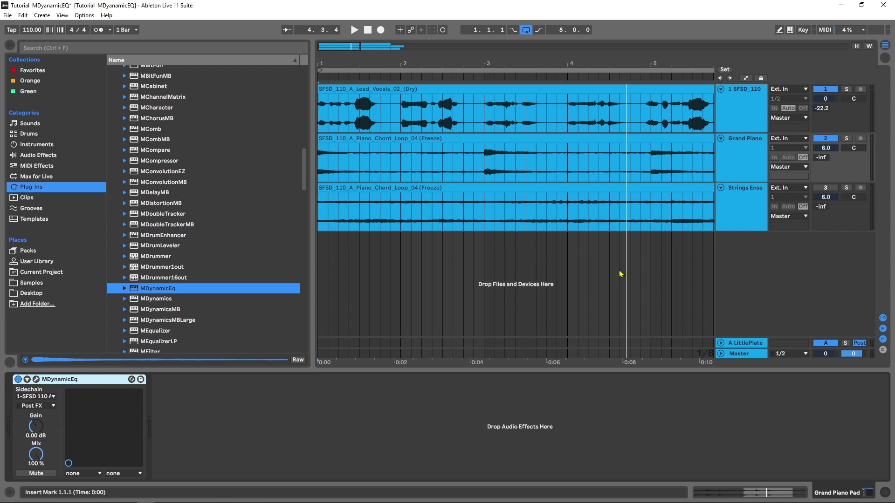
{"action": "left_click", "coordinate": [731, 217]}
{"action": "key", "text": "Return"}
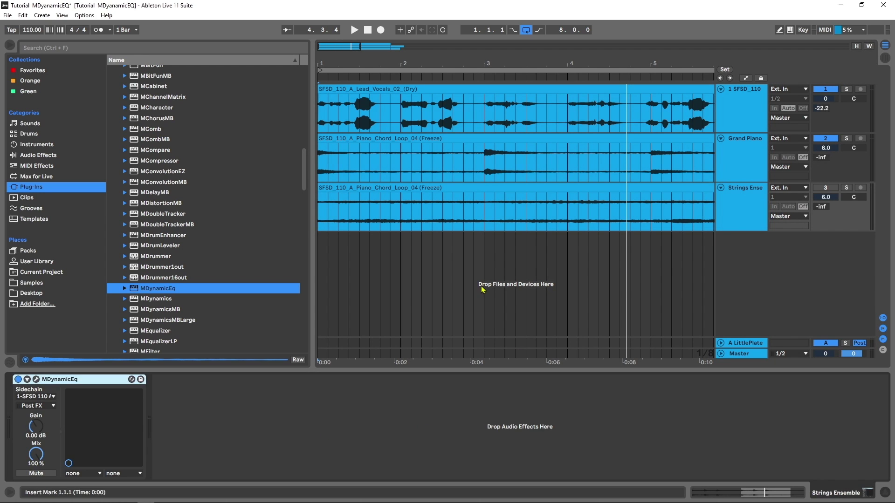
Step: Audition the strings with the pasted EQ and open their MDynamicEq window
{"action": "key", "text": "space"}
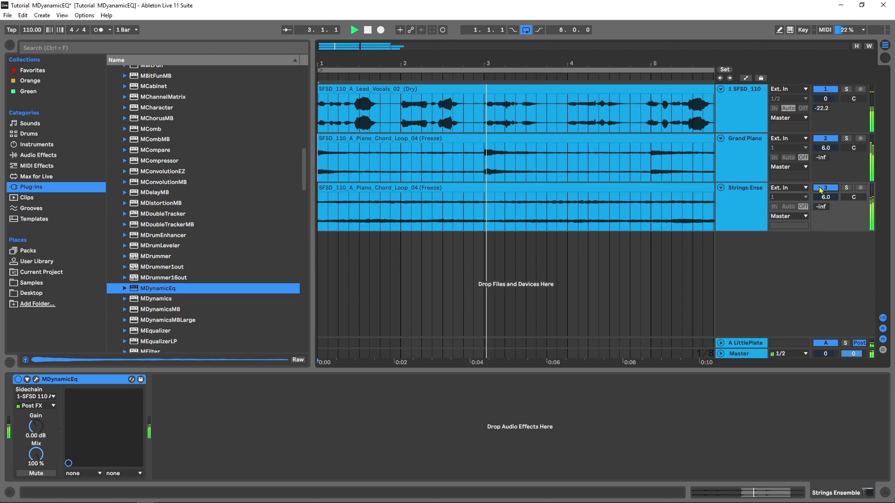
{"action": "key", "text": "space"}
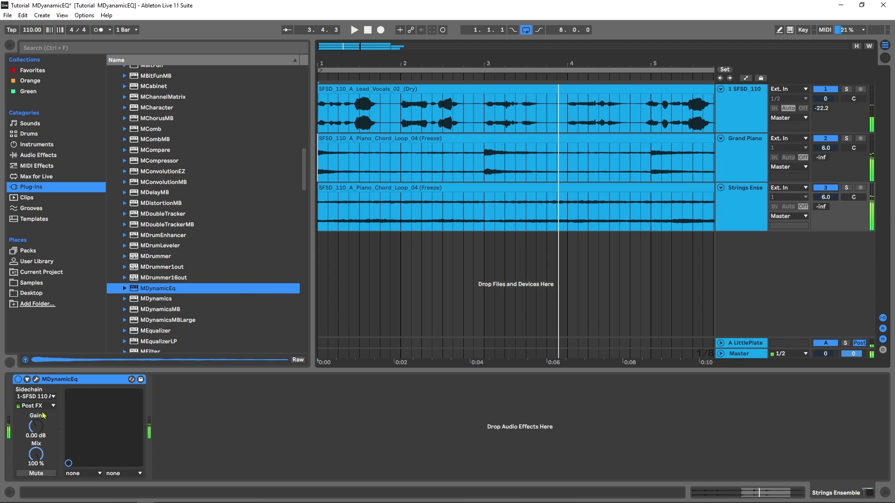
{"action": "left_click", "coordinate": [731, 219]}
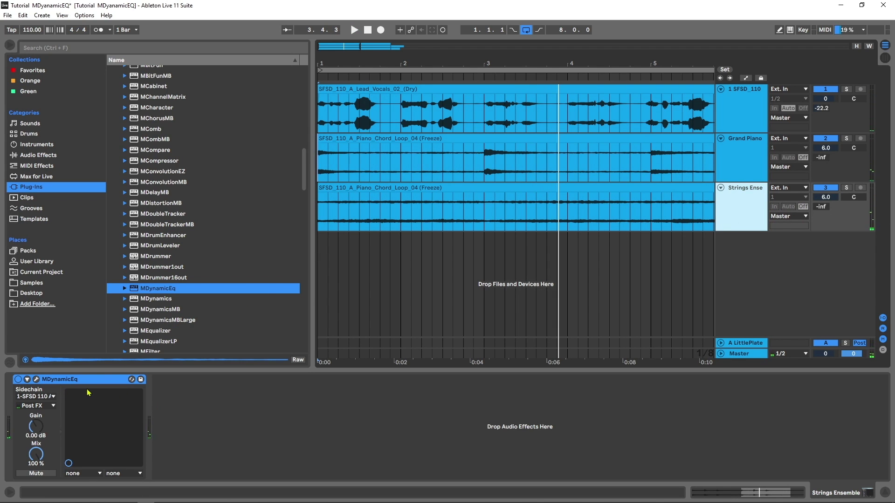
{"action": "left_click", "coordinate": [36, 380]}
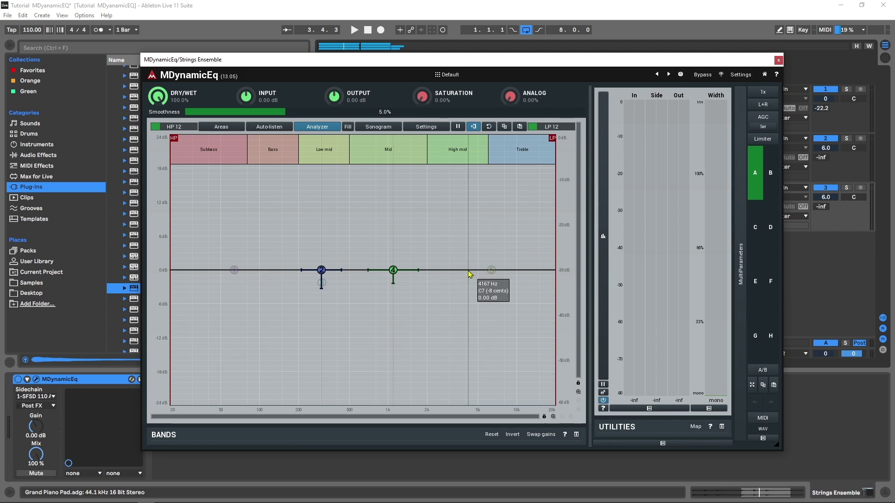
Step: Activate band 5 and move it from about 6.4 kHz down to 3272 Hz
{"action": "left_click", "coordinate": [492, 271]}
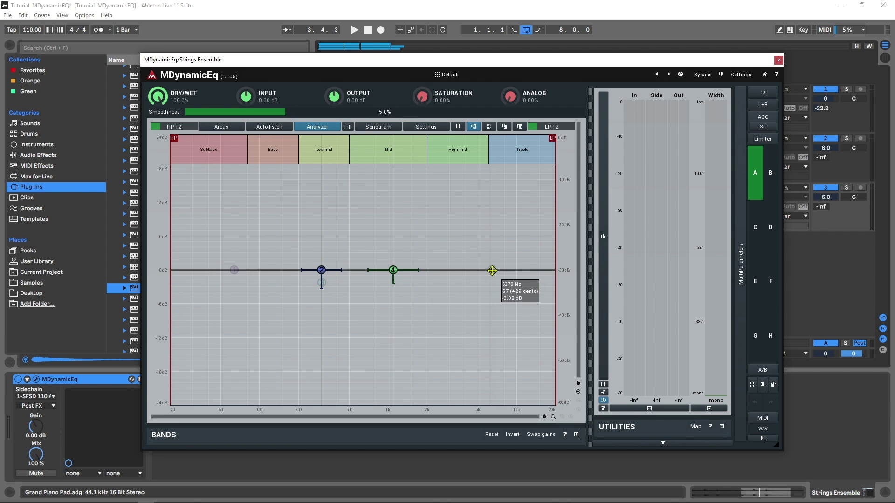
{"action": "key", "text": "space"}
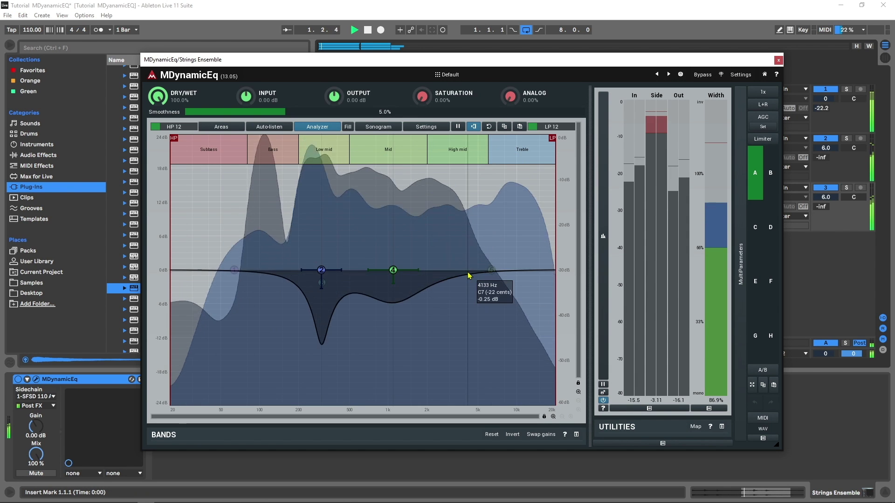
{"action": "key", "text": "space"}
{"action": "left_click_drag", "start_coordinate": [492, 270], "coordinate": [457, 272]}
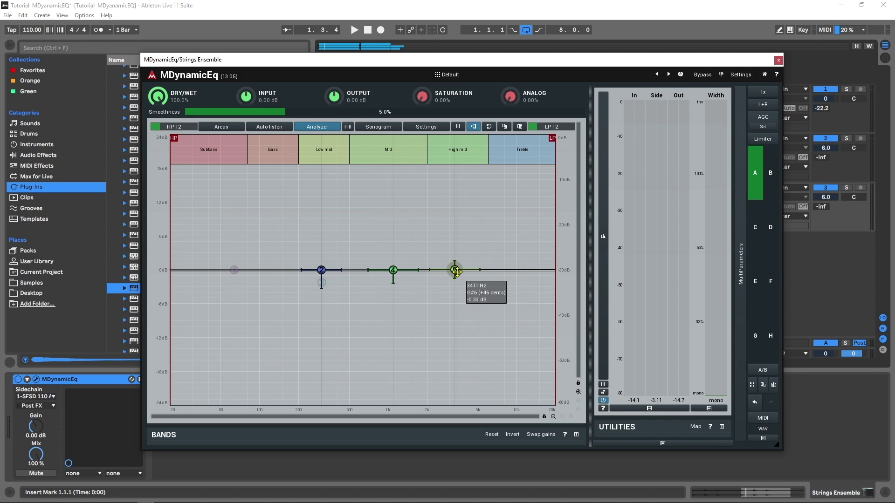
{"action": "double_click", "coordinate": [455, 271]}
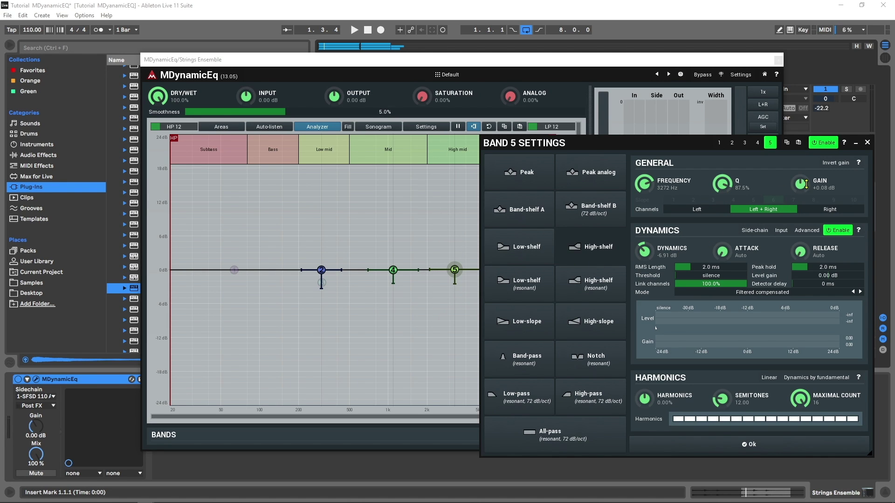
Step: Set band 5's static gain to 0 dB, audition the strings, and close the band panel
{"action": "double_click", "coordinate": [825, 191]}
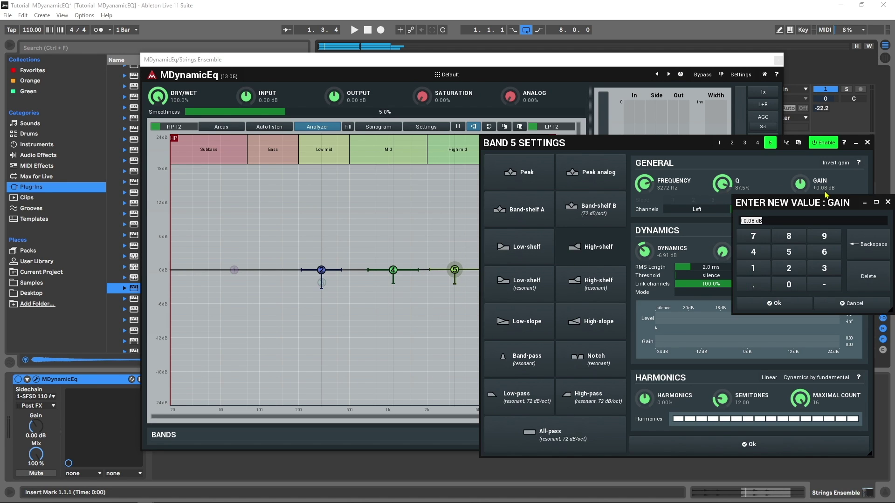
{"action": "left_click", "coordinate": [789, 284]}
{"action": "left_click", "coordinate": [774, 303]}
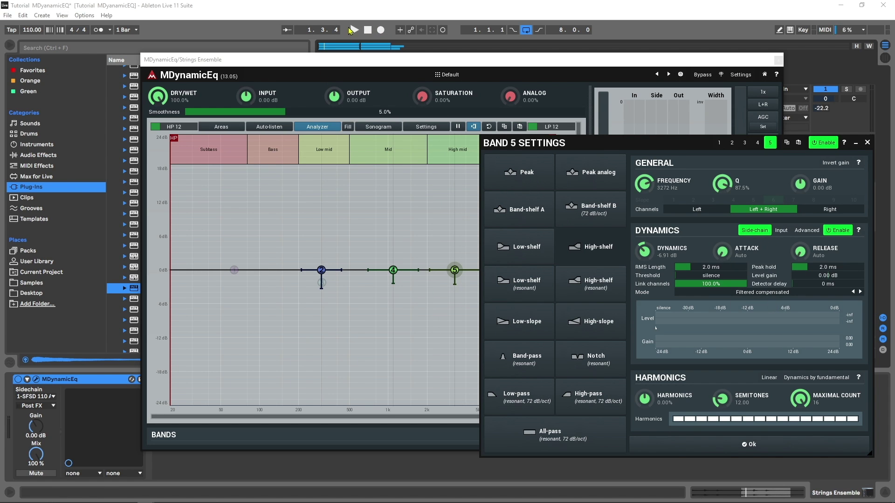
{"action": "left_click", "coordinate": [352, 30]}
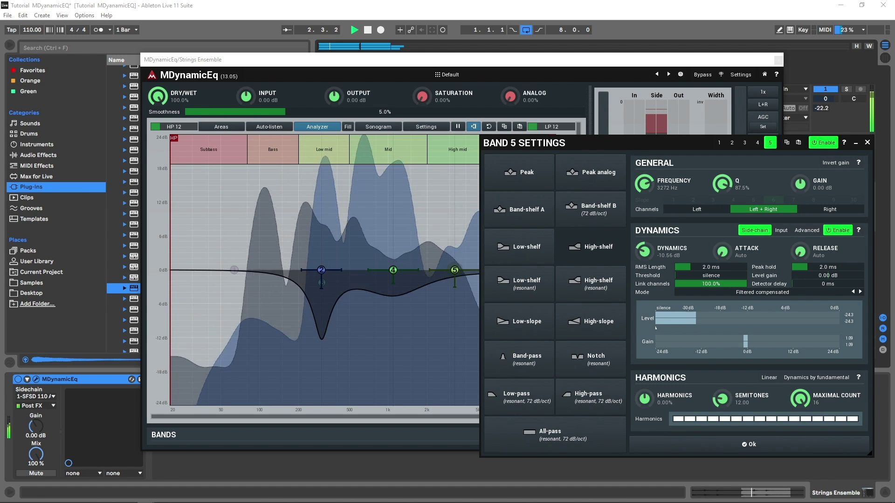
{"action": "left_click", "coordinate": [867, 142]}
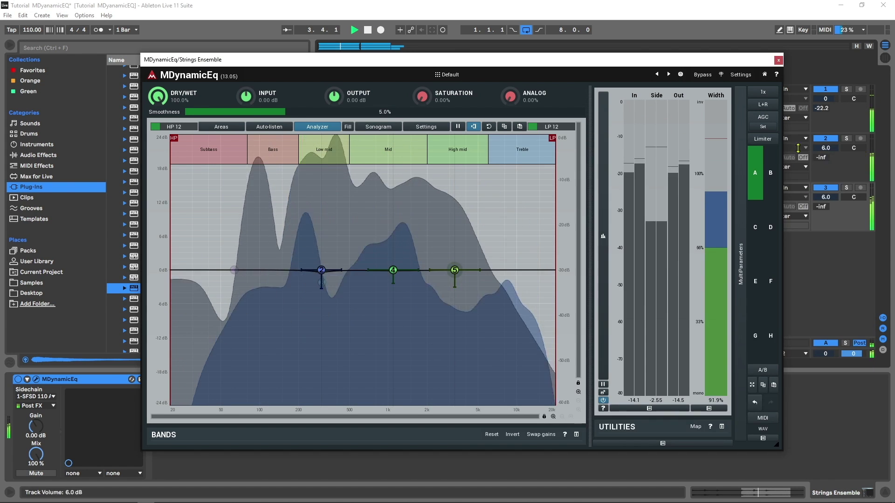
Step: Stop playback, close the MDynamicEq window, and select the Grand Piano and Strings Ensemble tracks
{"action": "key", "text": "space"}
{"action": "left_click", "coordinate": [778, 60]}
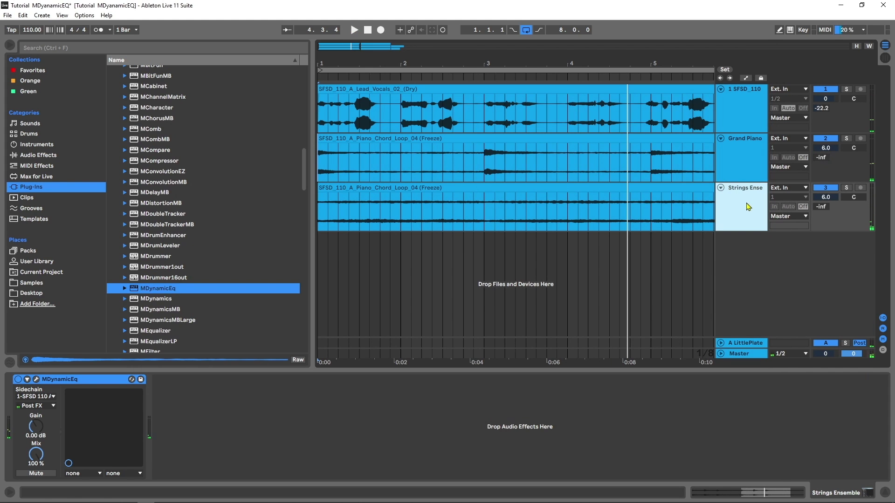
{"action": "left_click", "coordinate": [735, 166]}
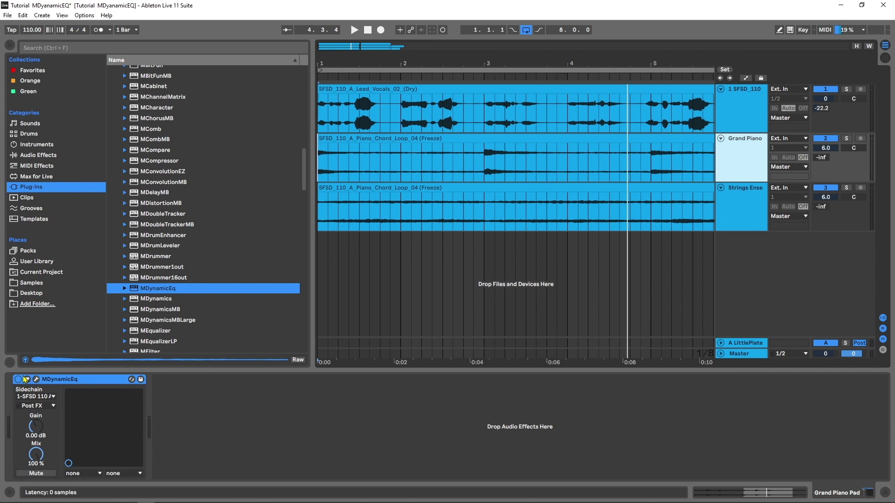
{"action": "key", "text": "Down"}
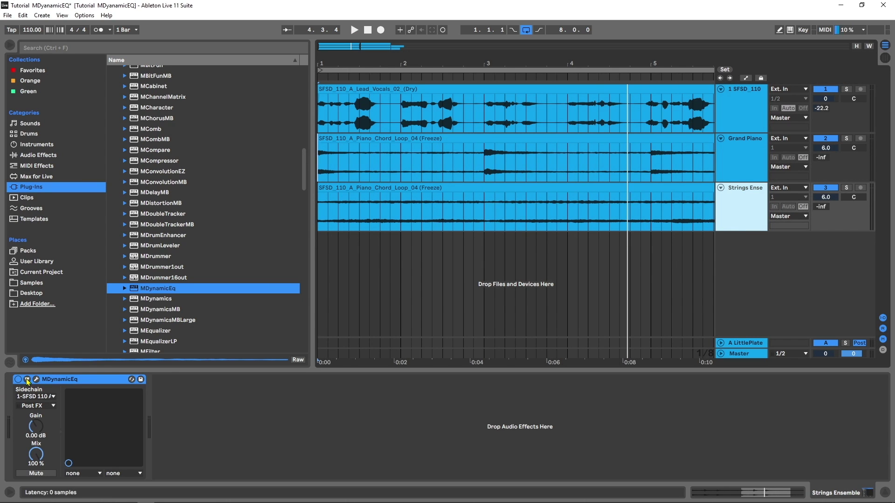
Step: Play from bar 1 with the lead vocal track muted, then stop at the song start
{"action": "key", "text": "space"}
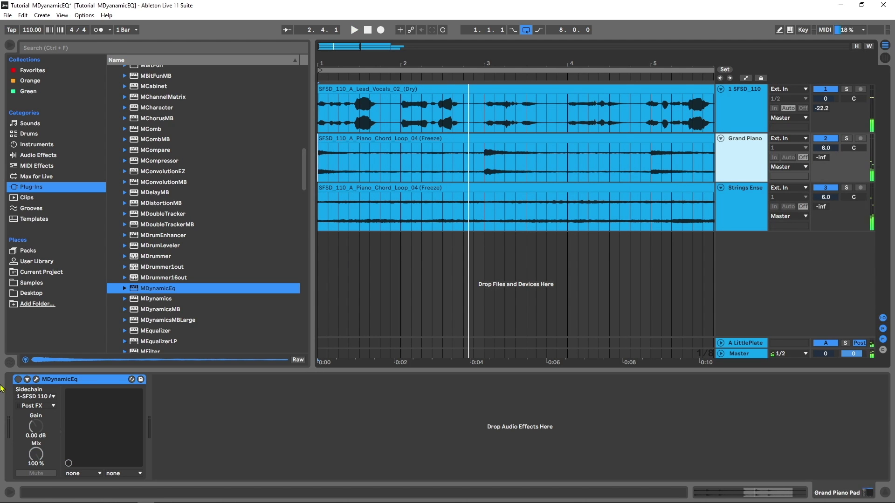
{"action": "key", "text": "space"}
{"action": "key", "text": "space"}
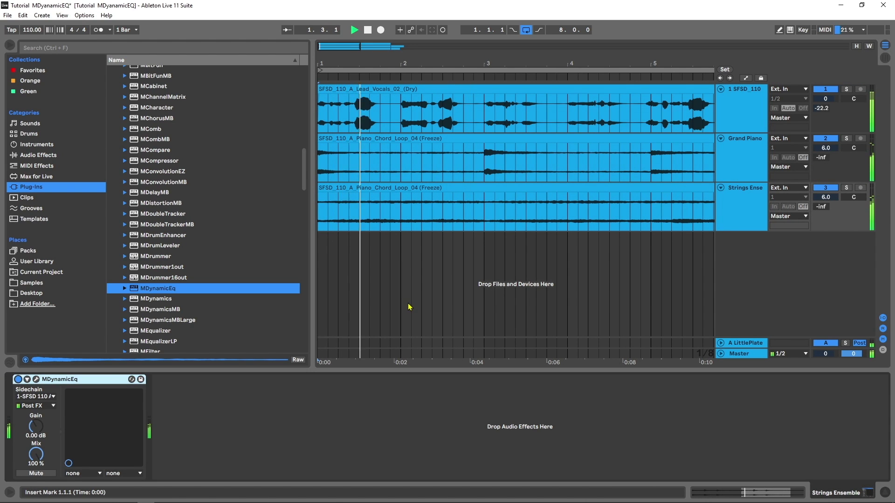
{"action": "key", "text": "minus"}
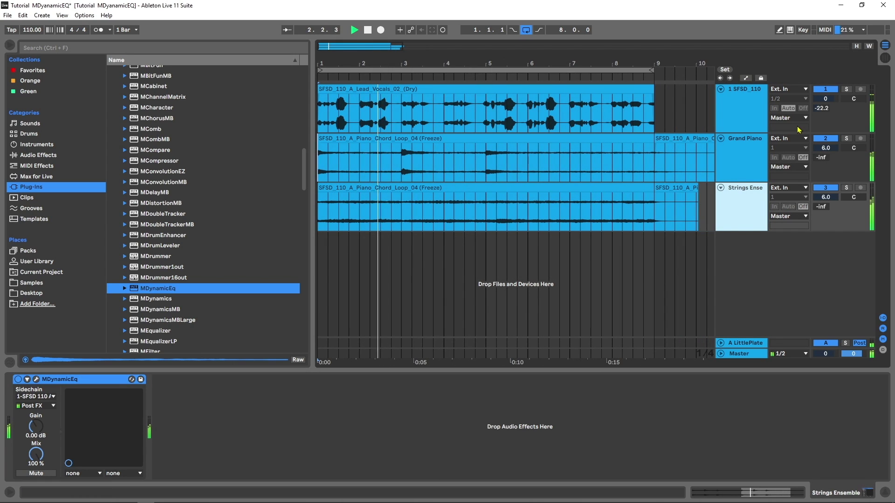
{"action": "left_click", "coordinate": [828, 90]}
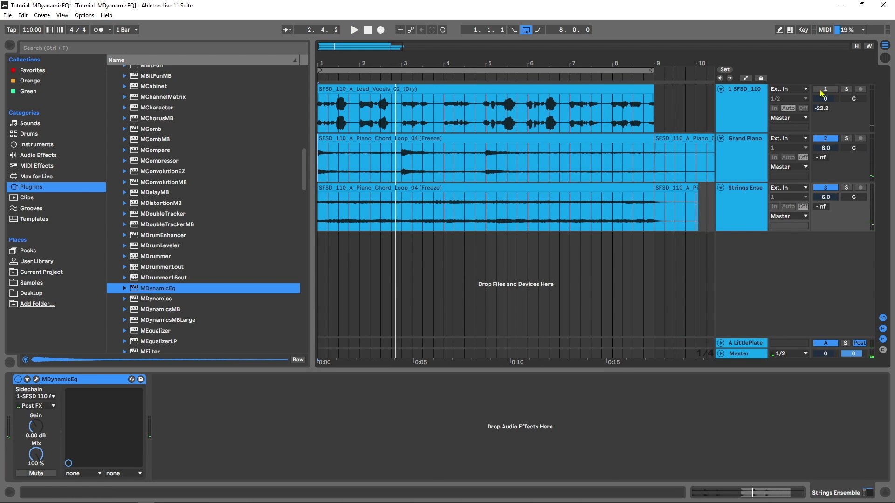
{"action": "left_click", "coordinate": [369, 34]}
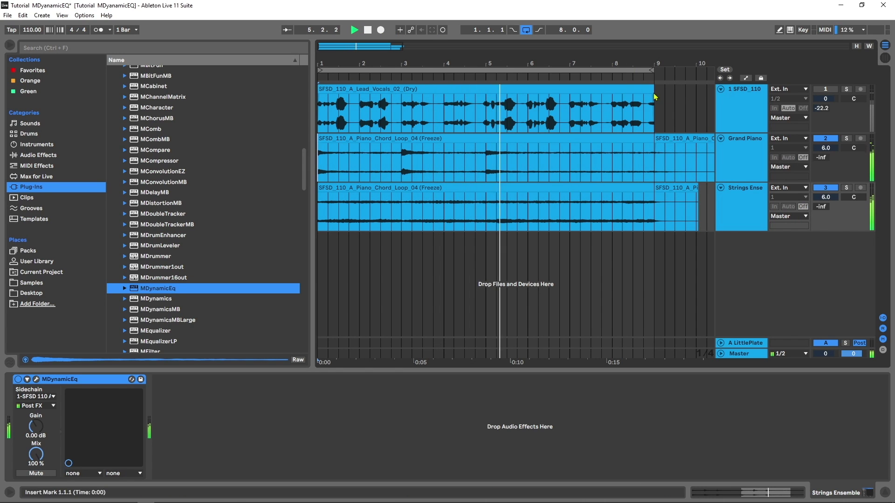
Step: Delete track 1's vocal clip, drop in the dry lead vocal WAV, and open its MDynamicEq
{"action": "left_click", "coordinate": [620, 90]}
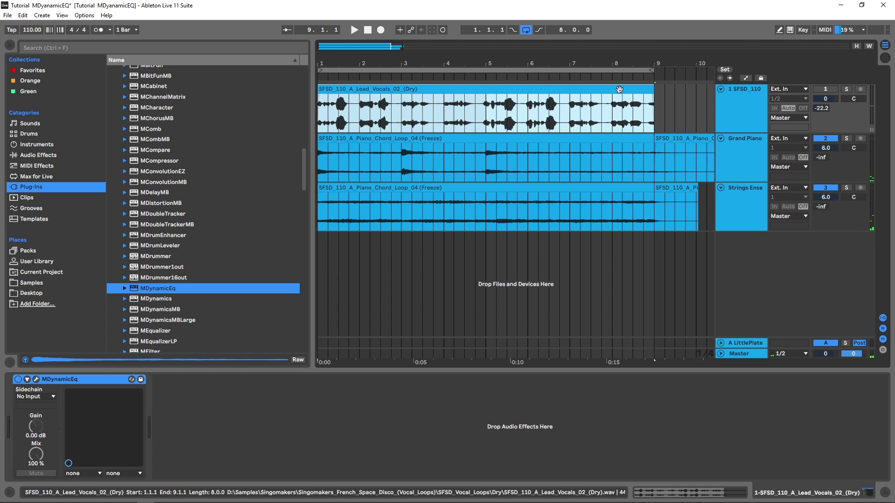
{"action": "key", "text": "Delete"}
{"action": "key", "text": "space"}
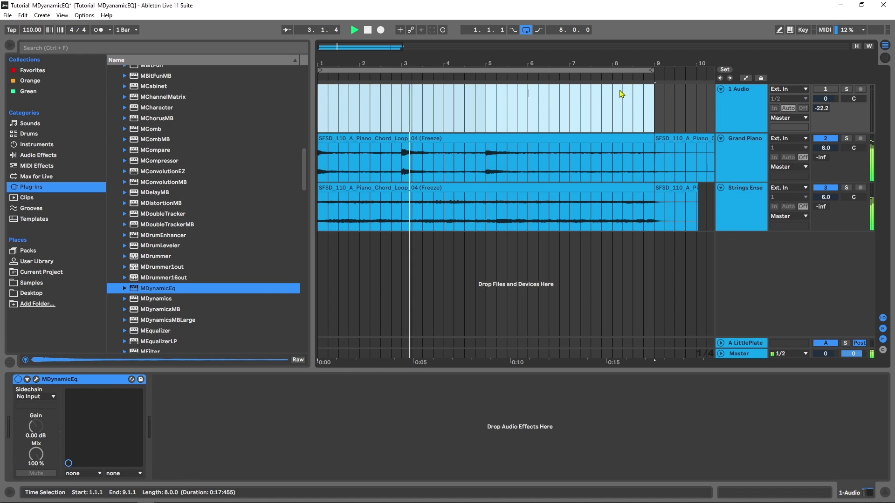
{"action": "key", "text": "space"}
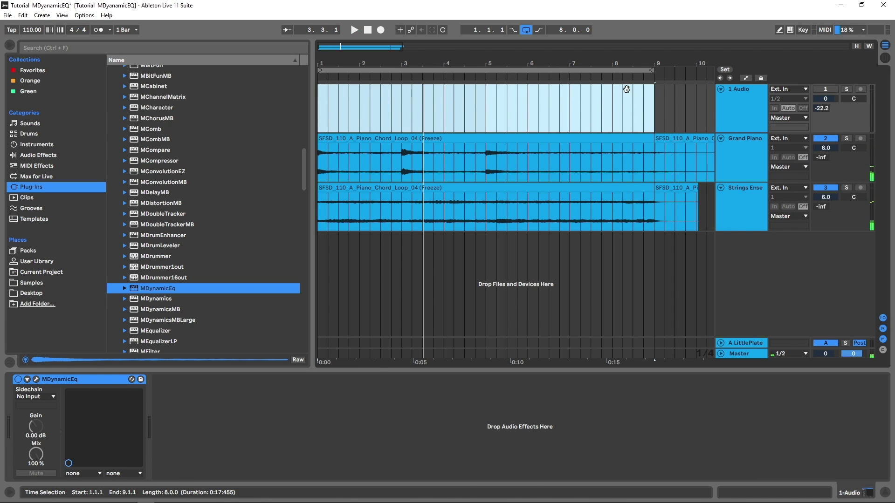
{"action": "left_click_drag", "start_coordinate": [626, 89], "coordinate": [617, 103]}
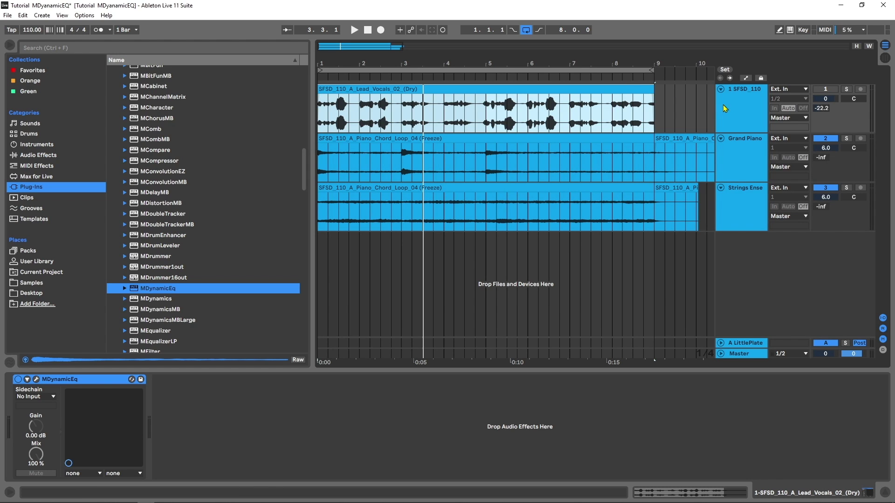
{"action": "left_click", "coordinate": [37, 380]}
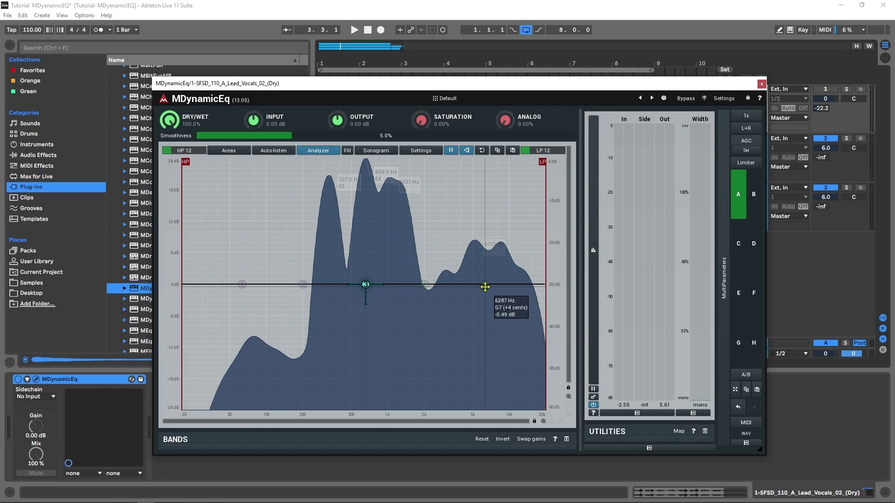
Step: Add a high-pass filter, steepen it from HP 12 to HP 120, and settle its cutoff near 40 Hz
{"action": "left_click_drag", "start_coordinate": [188, 162], "coordinate": [256, 175]}
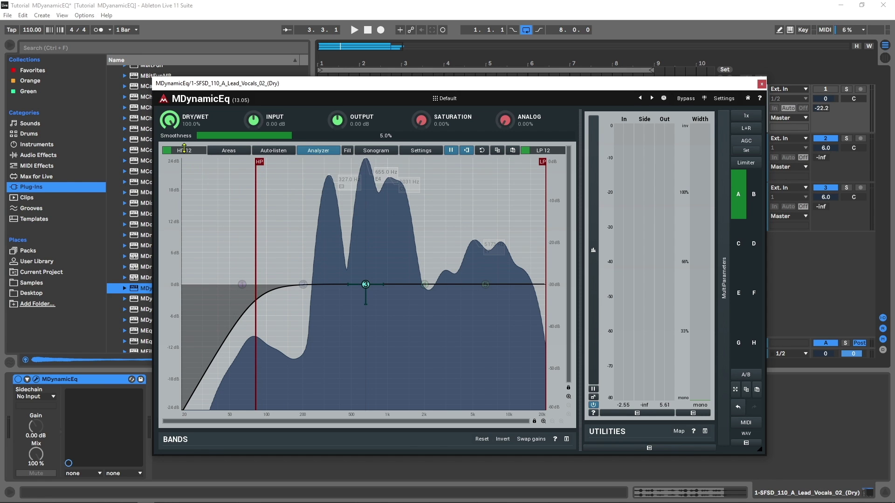
{"action": "left_click_drag", "start_coordinate": [184, 148], "coordinate": [184, 107]}
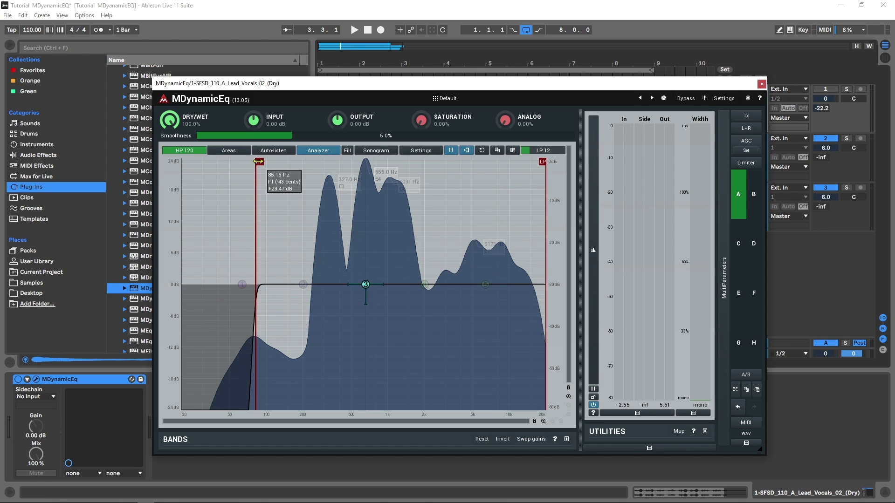
{"action": "left_click_drag", "start_coordinate": [259, 163], "coordinate": [299, 166]}
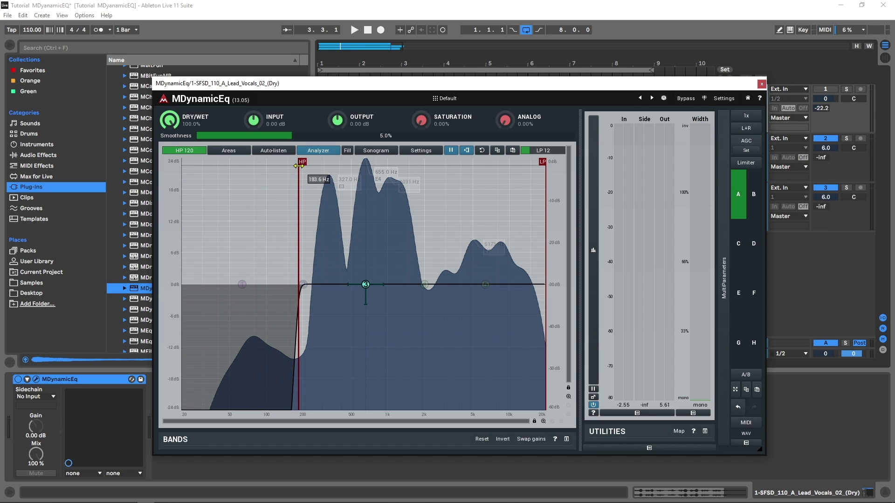
{"action": "left_click_drag", "start_coordinate": [299, 166], "coordinate": [218, 164]}
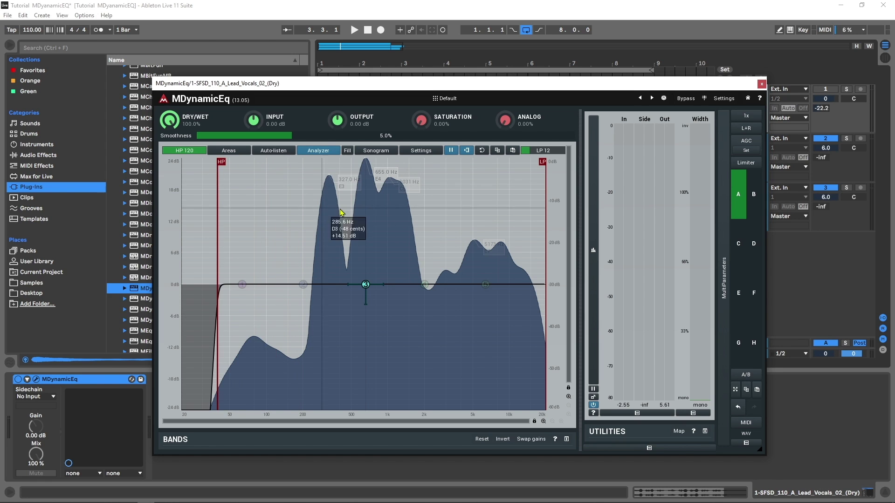
Step: Leave upsampling at 1x and channels at L+R, and turn on AGC
{"action": "left_click", "coordinate": [745, 117]}
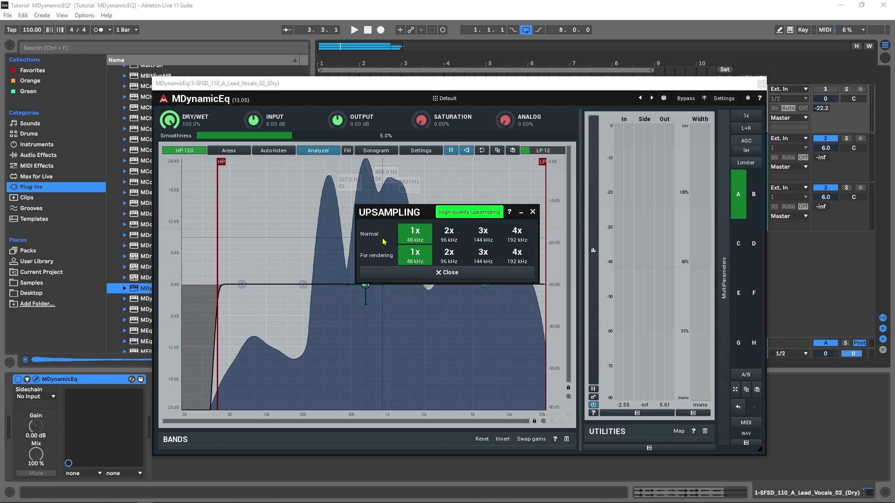
{"action": "left_click", "coordinate": [438, 273]}
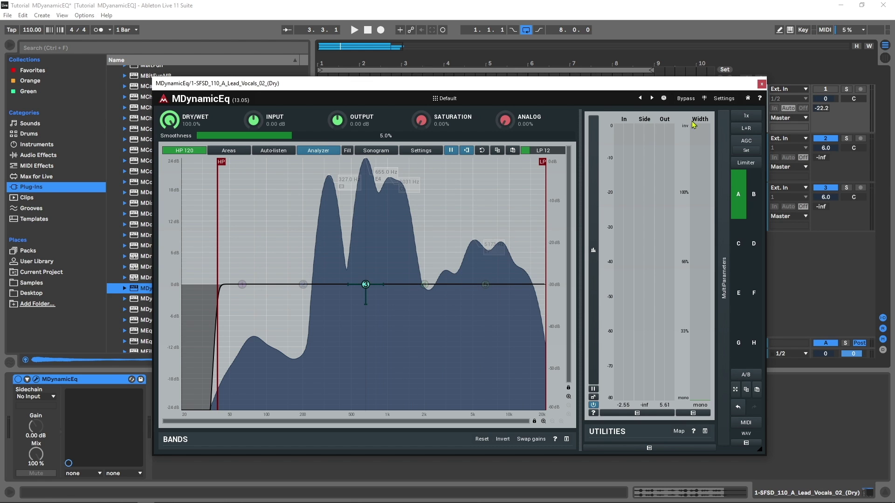
{"action": "left_click", "coordinate": [753, 130]}
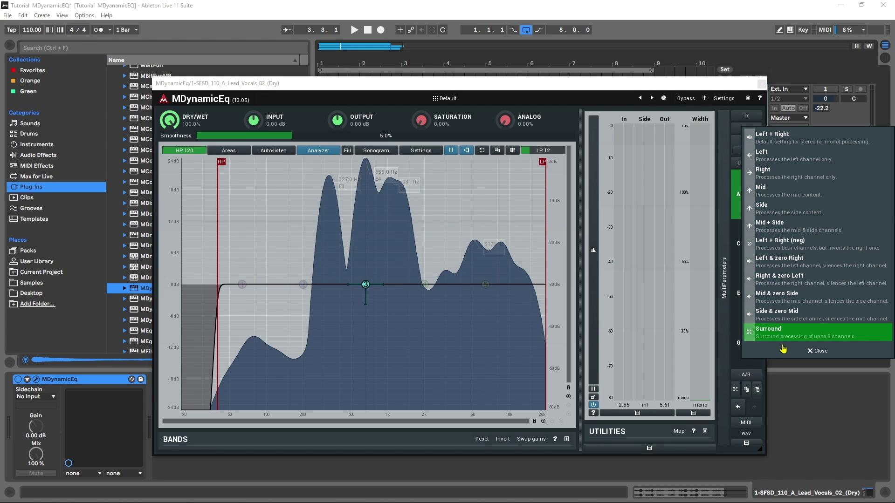
{"action": "left_click", "coordinate": [738, 115]}
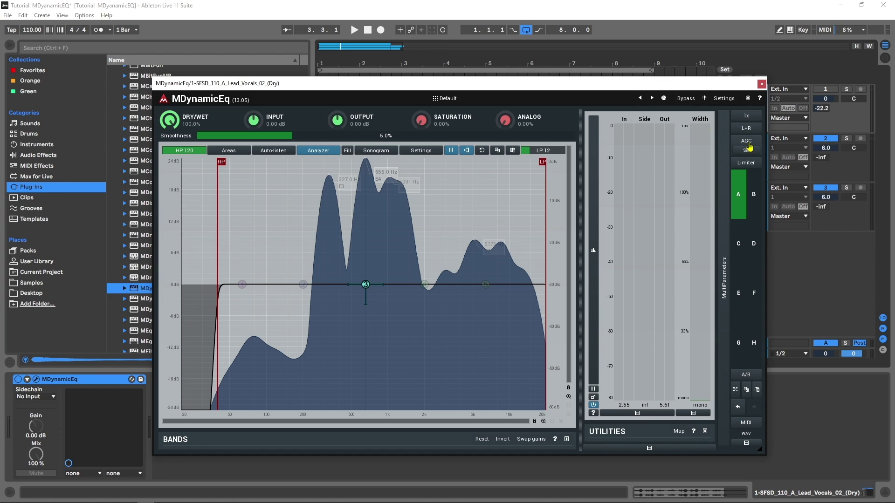
{"action": "left_click", "coordinate": [750, 146]}
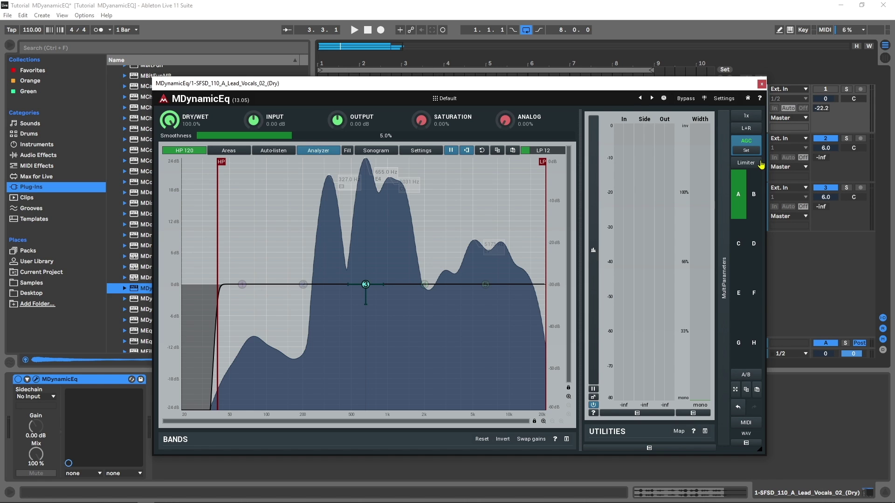
Step: Turn on the output limiter and compare the A and B settings slots, ending on A
{"action": "left_click", "coordinate": [752, 164]}
{"action": "left_click", "coordinate": [752, 203]}
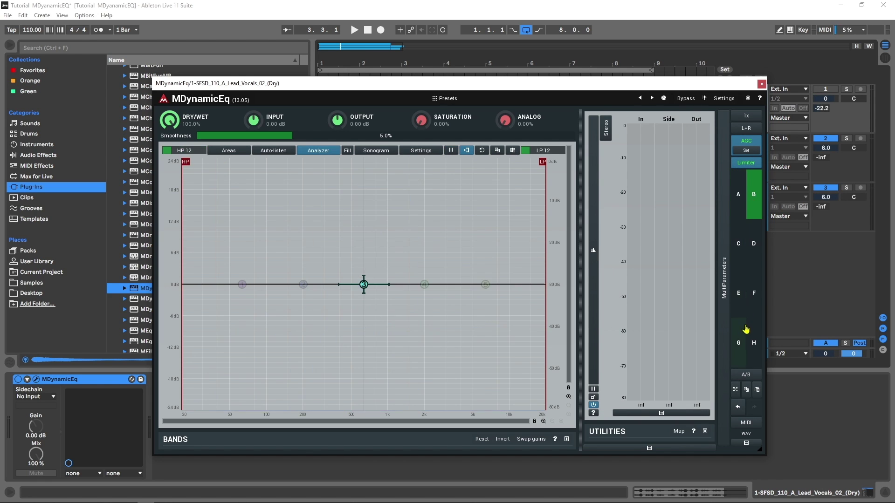
{"action": "left_click", "coordinate": [737, 210]}
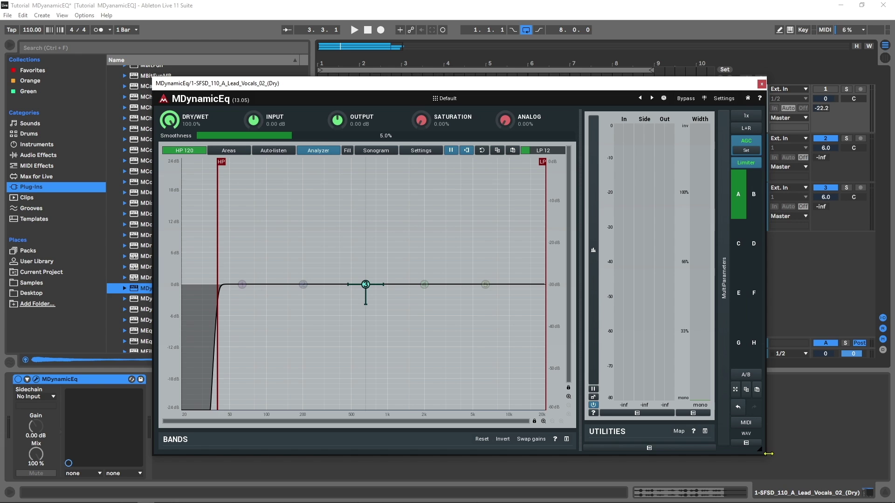
Step: Shrink the plugin window, collapse the side panel, and show MultiParameters M 1–M 32
{"action": "left_click_drag", "start_coordinate": [768, 454], "coordinate": [607, 446]}
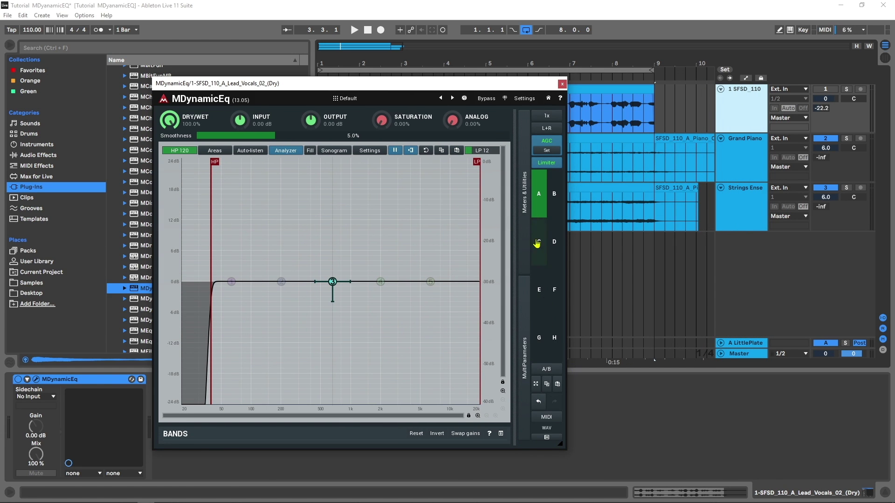
{"action": "left_click", "coordinate": [544, 438]}
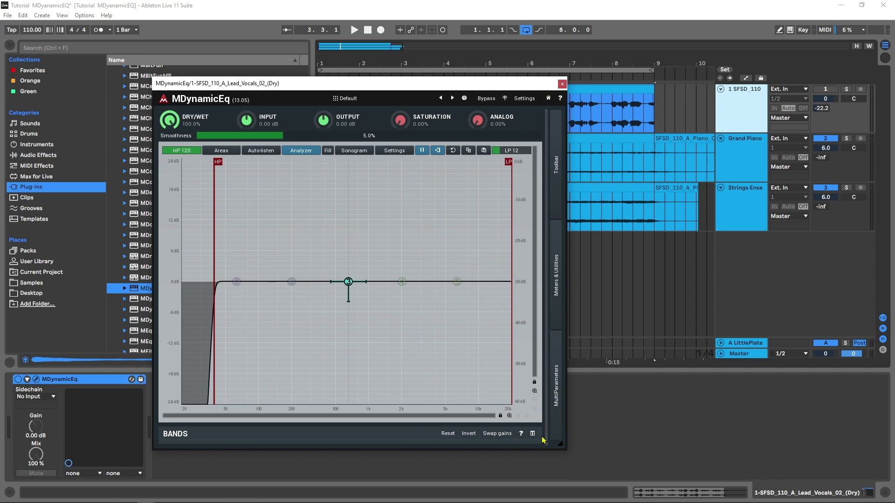
{"action": "left_click", "coordinate": [557, 420]}
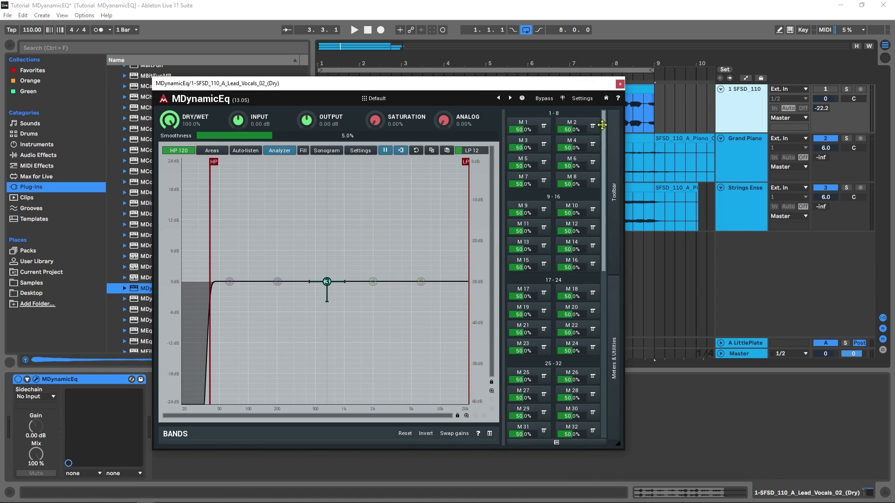